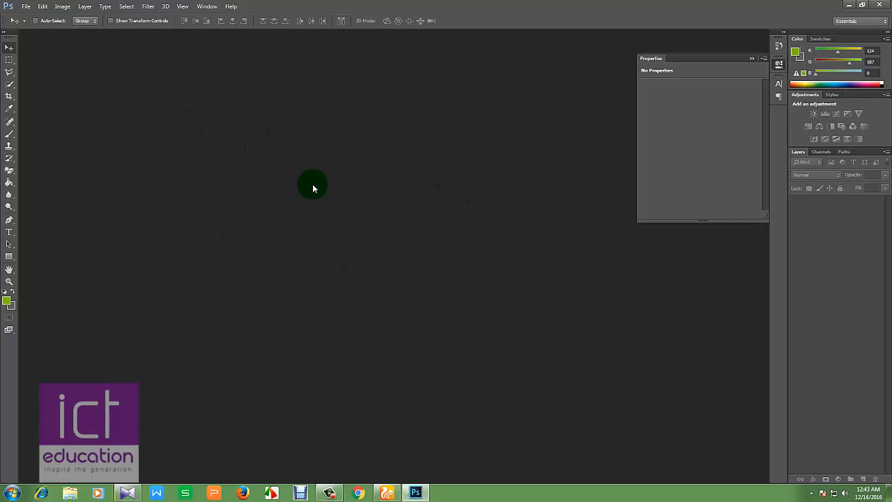
Open the axe image from the Background Remove of Product folder and close it again.
click(26, 7)
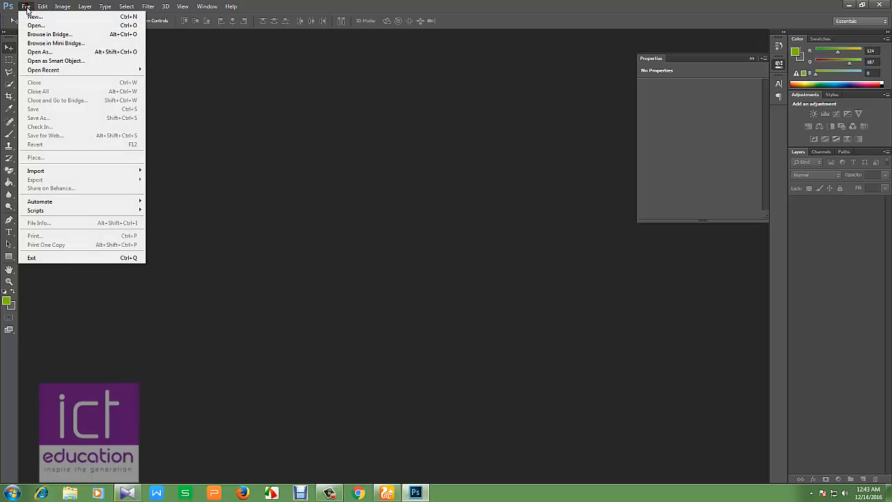
click(36, 25)
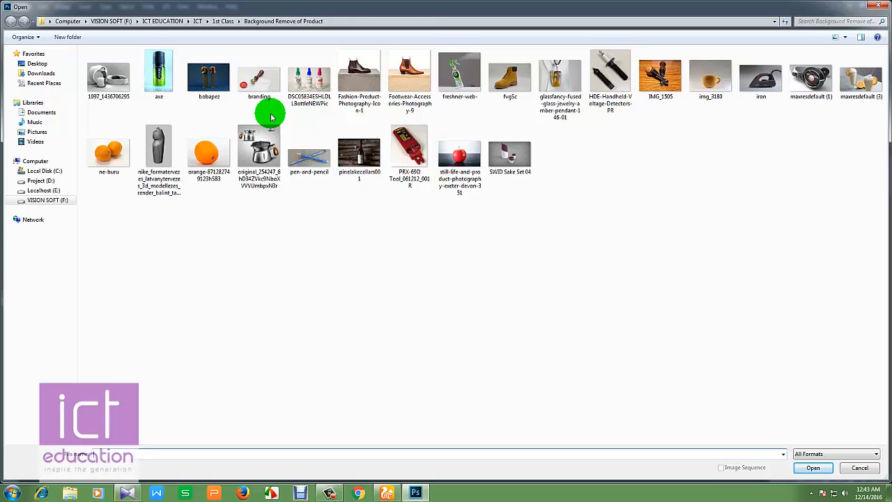
click(503, 235)
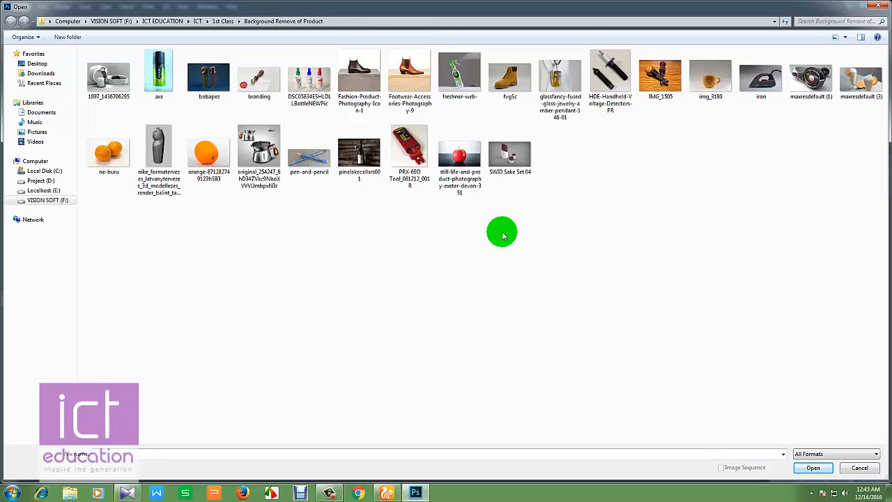
click(160, 79)
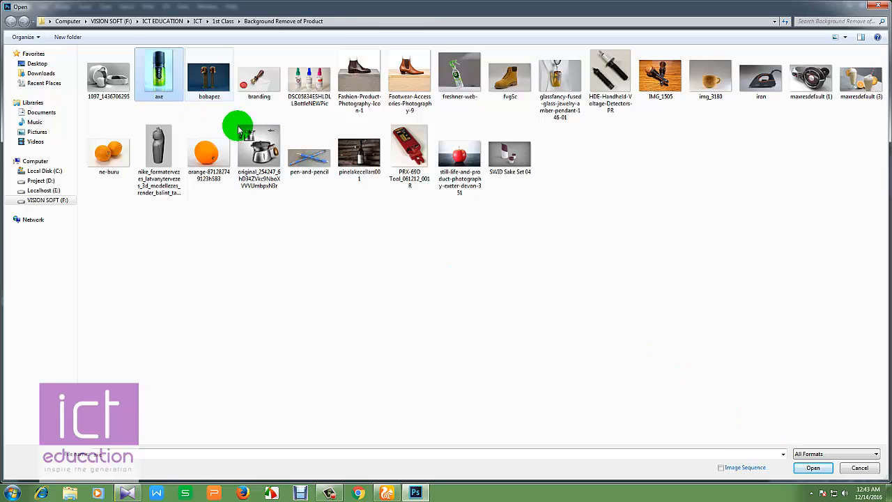
click(812, 466)
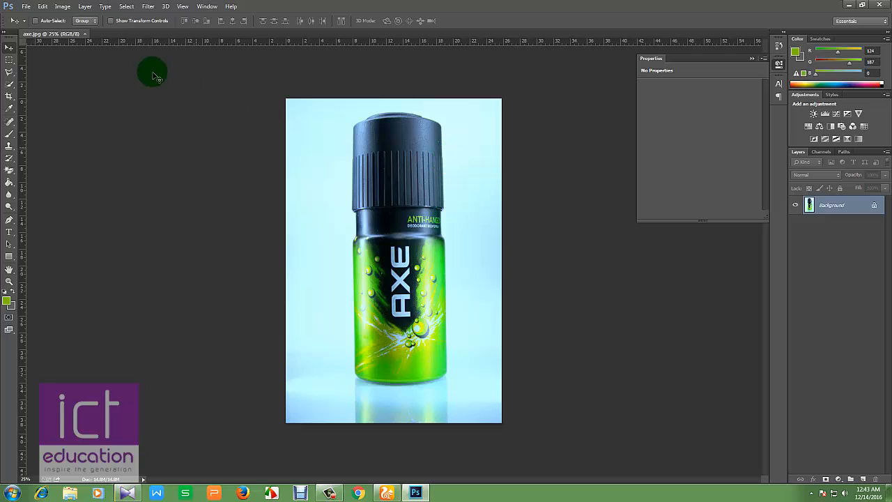
click(85, 34)
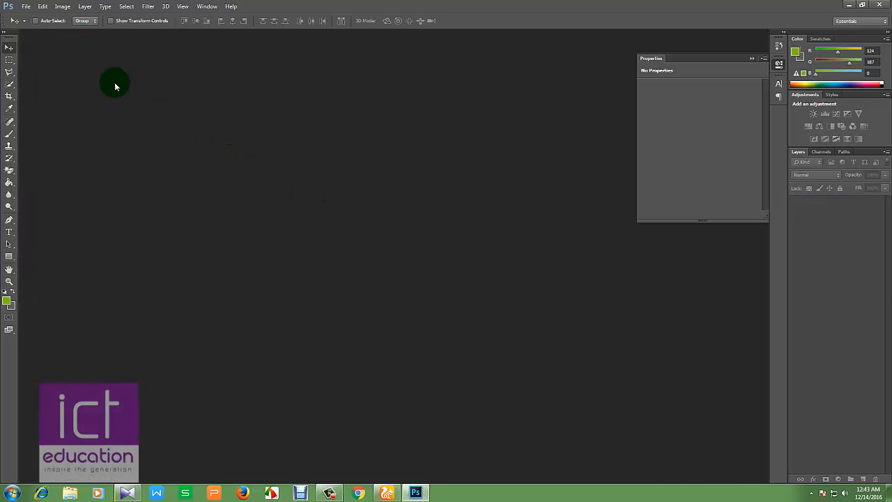
Reopen the axe image from the same folder and close it, two times over.
double_click(221, 186)
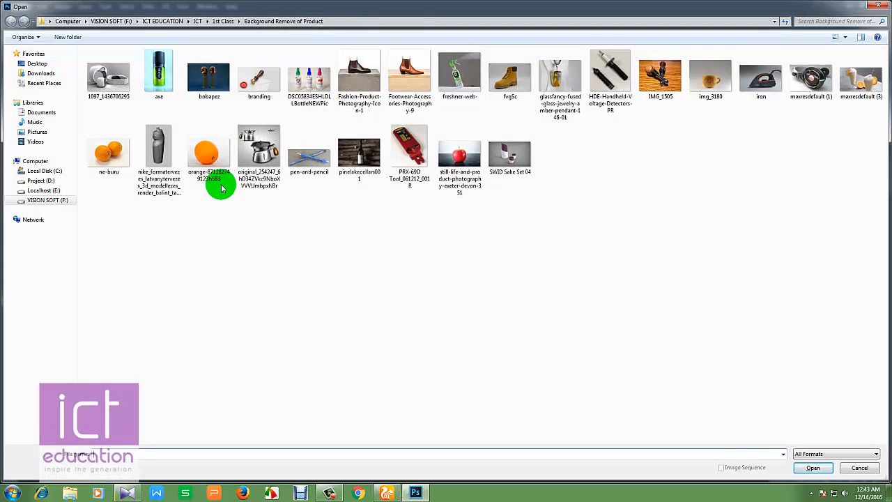
click(167, 75)
click(808, 468)
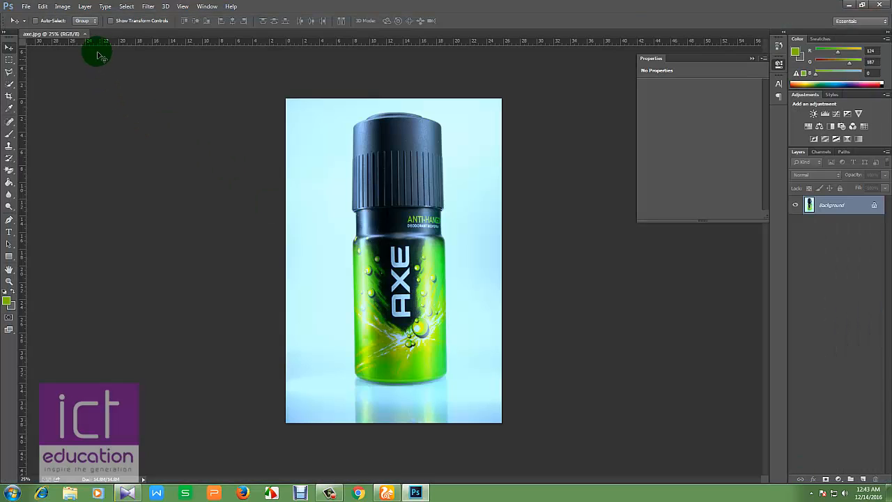
click(84, 33)
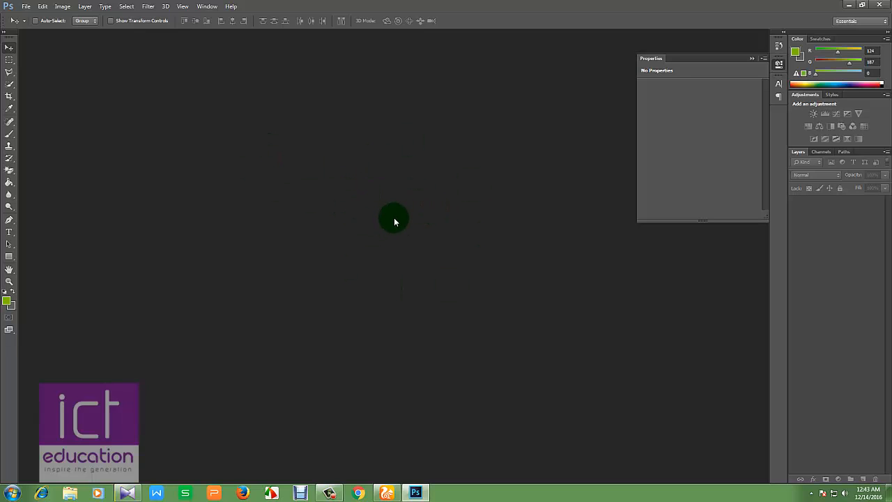
double_click(355, 210)
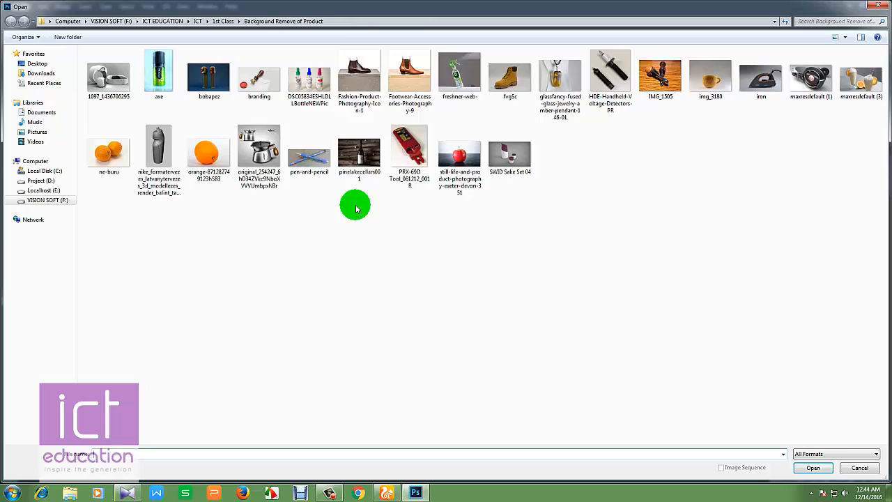
click(159, 76)
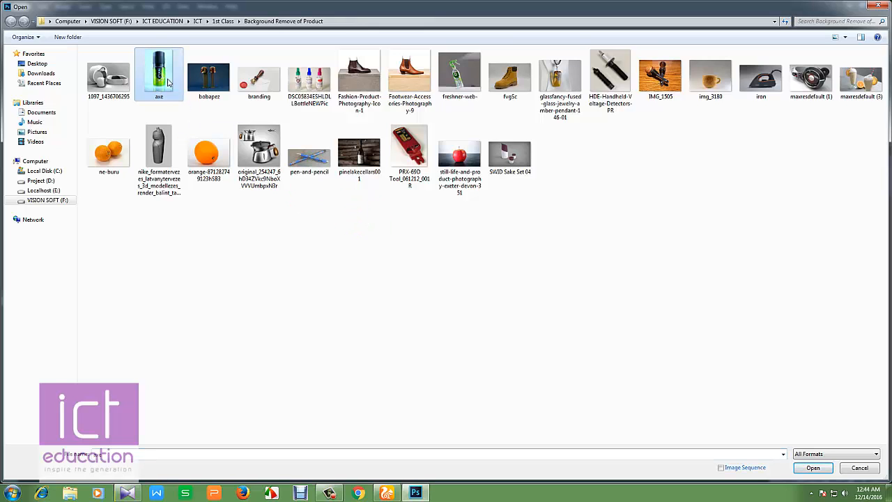
click(805, 468)
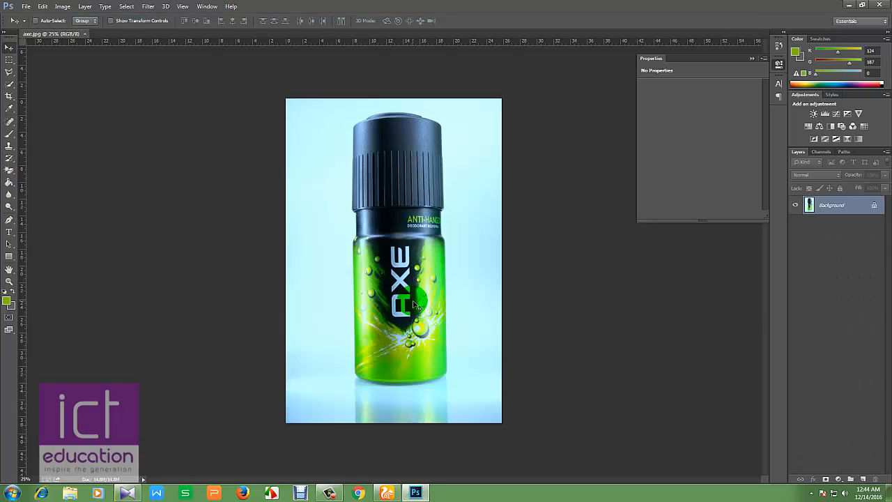
click(85, 35)
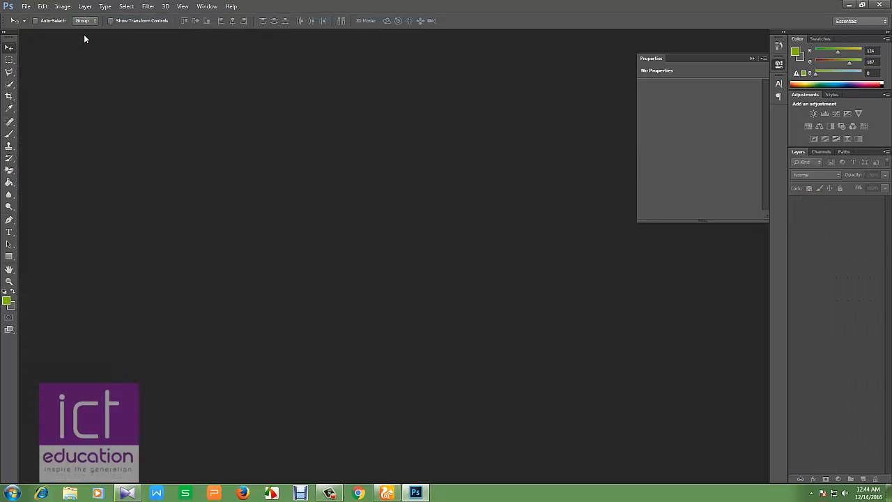
Open the axe image in Photoshop from the Windows Explorer folder F: > ICT EDUCATION > ICT > 1st Class > Background Remove of Product.
click(851, 5)
right_click(177, 104)
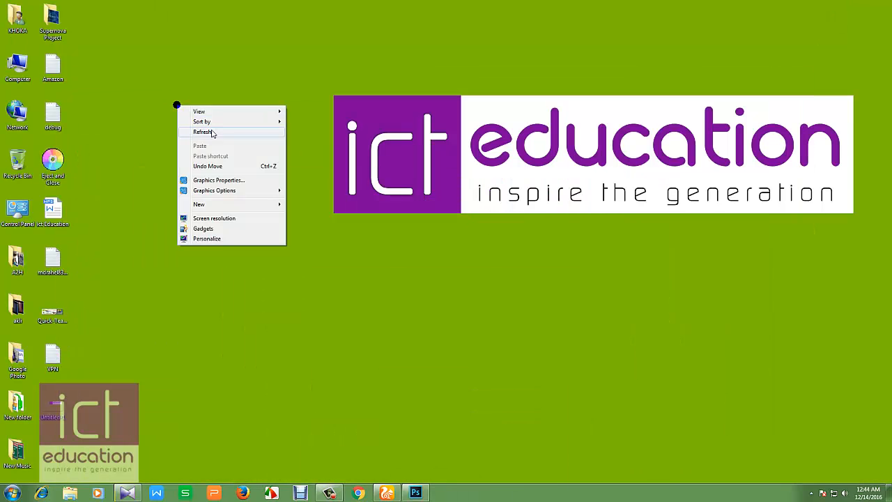
click(211, 129)
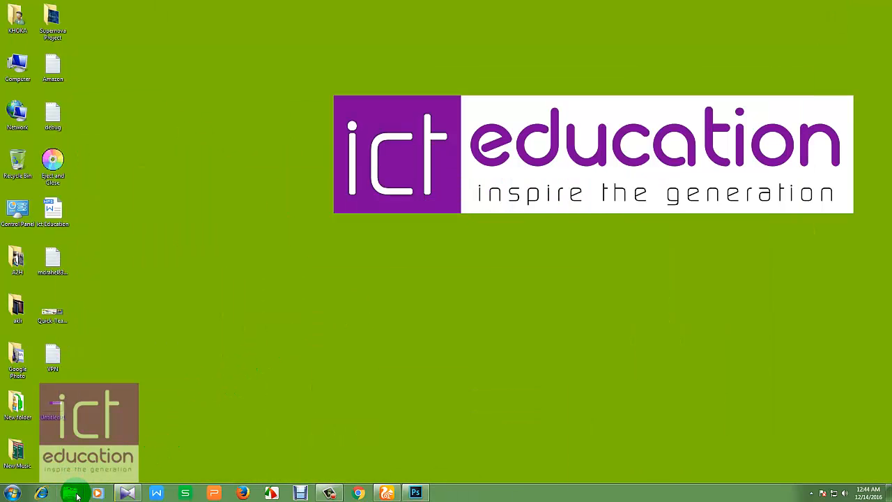
double_click(18, 66)
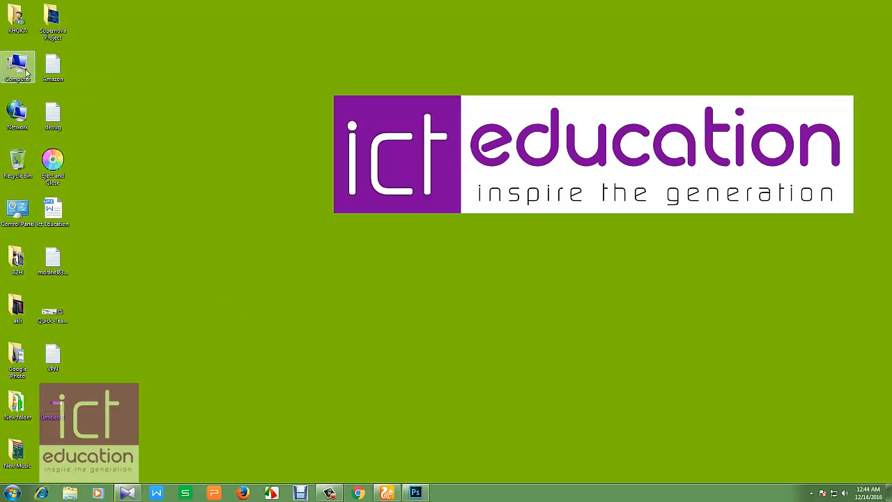
double_click(480, 68)
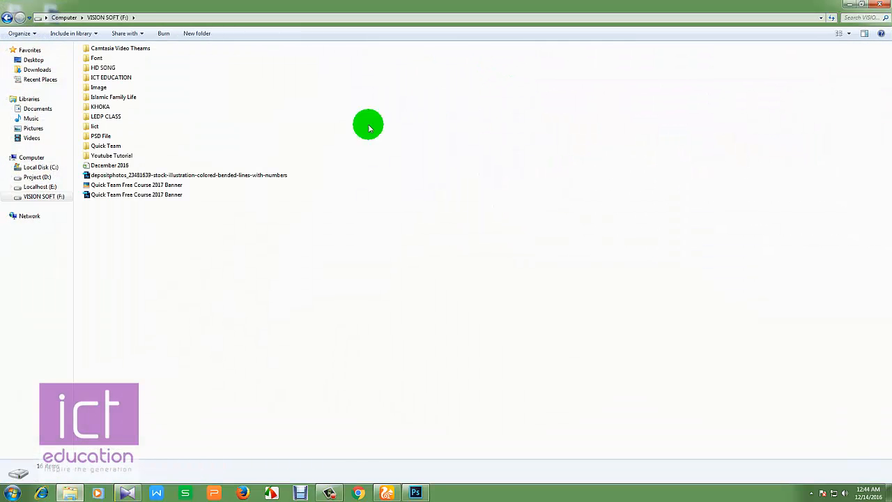
double_click(122, 77)
double_click(205, 73)
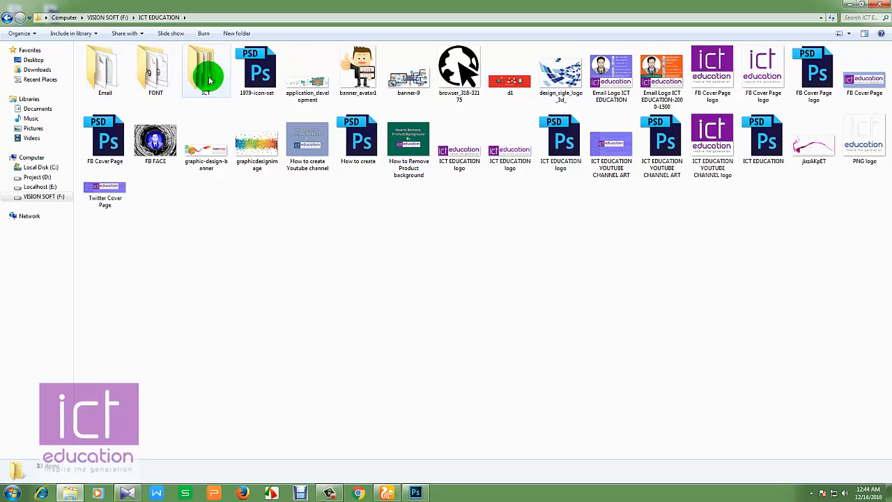
double_click(101, 60)
double_click(103, 61)
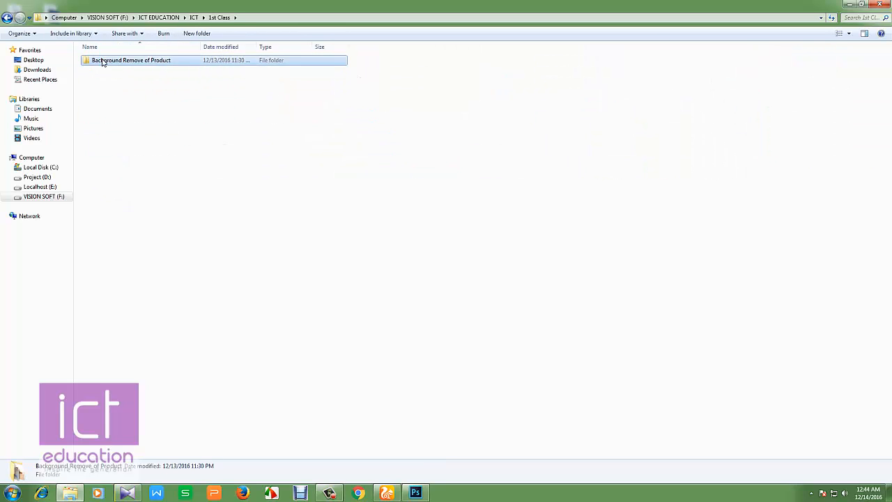
drag(148, 83, 355, 216)
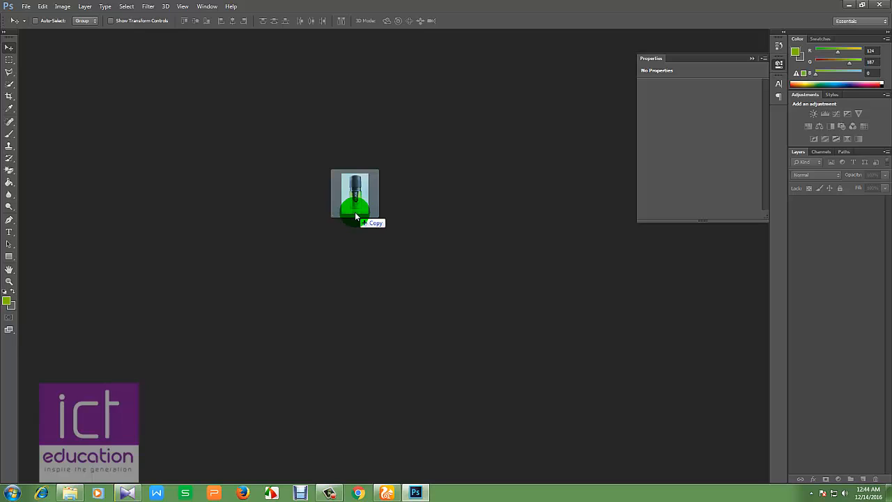
drag(355, 216, 357, 216)
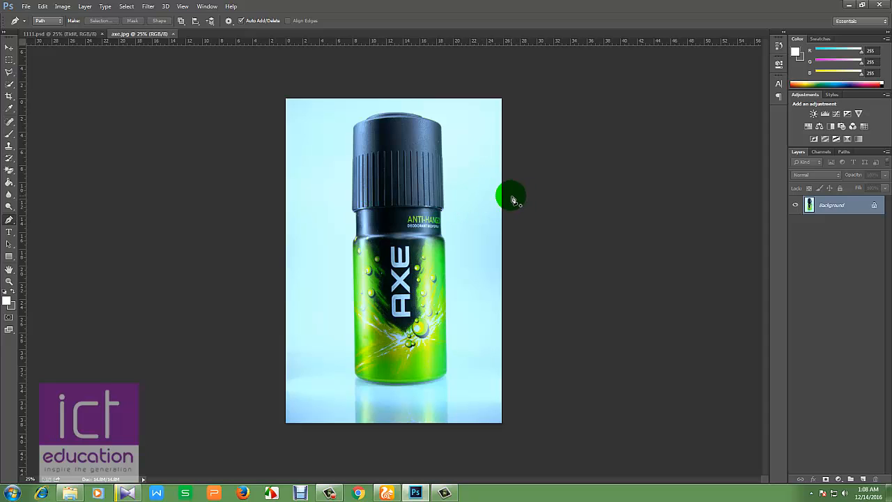
Duplicate the Background layer, dismissing the Windows color scheme message, and delete the duplicate layer.
click(9, 46)
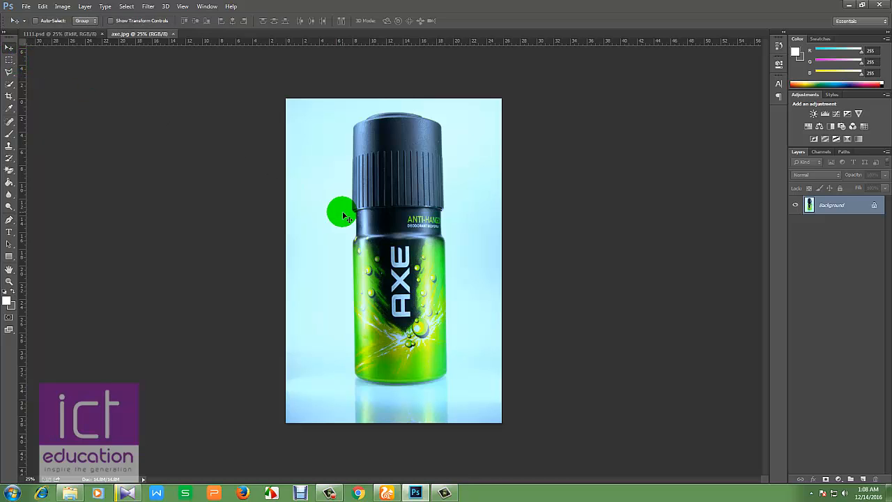
click(839, 211)
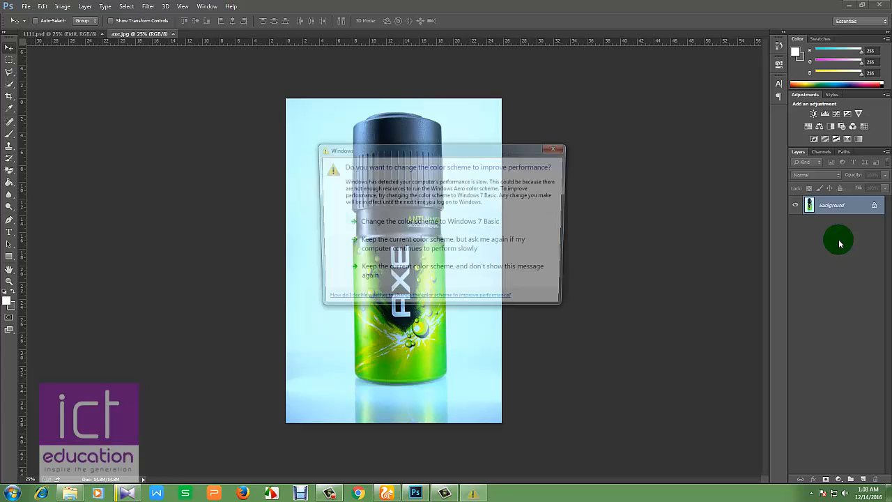
click(565, 153)
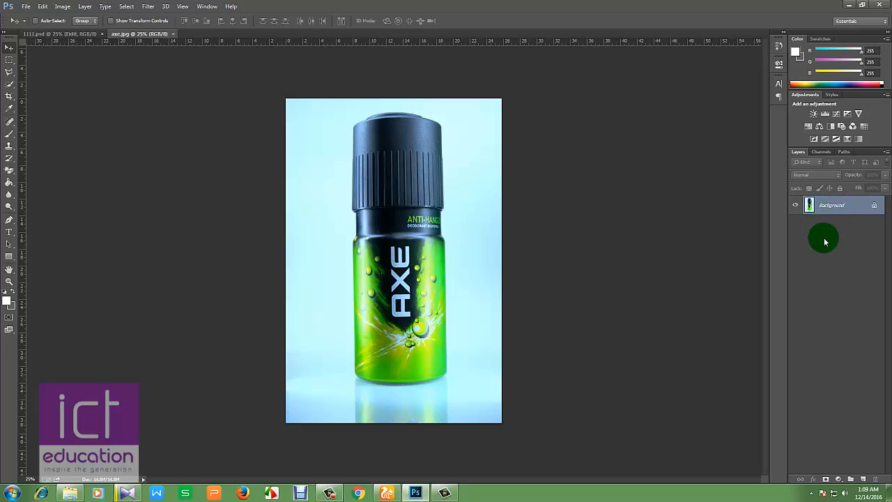
key(ctrl+j)
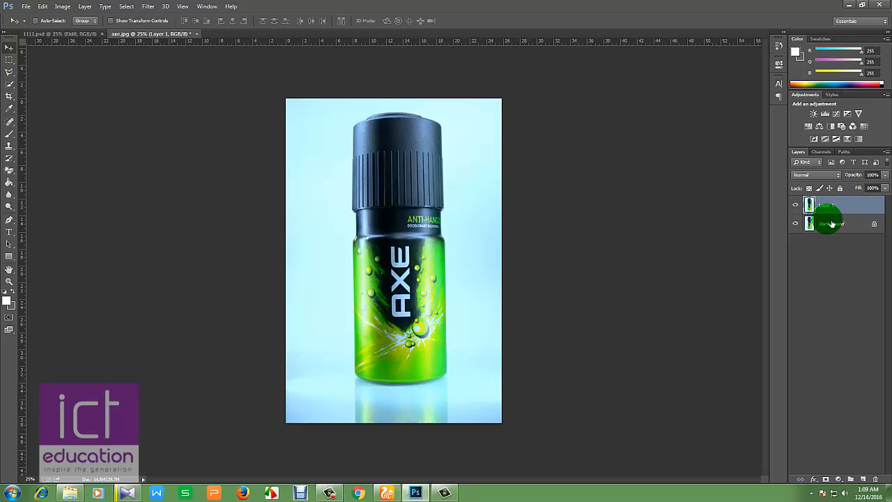
click(824, 223)
click(833, 206)
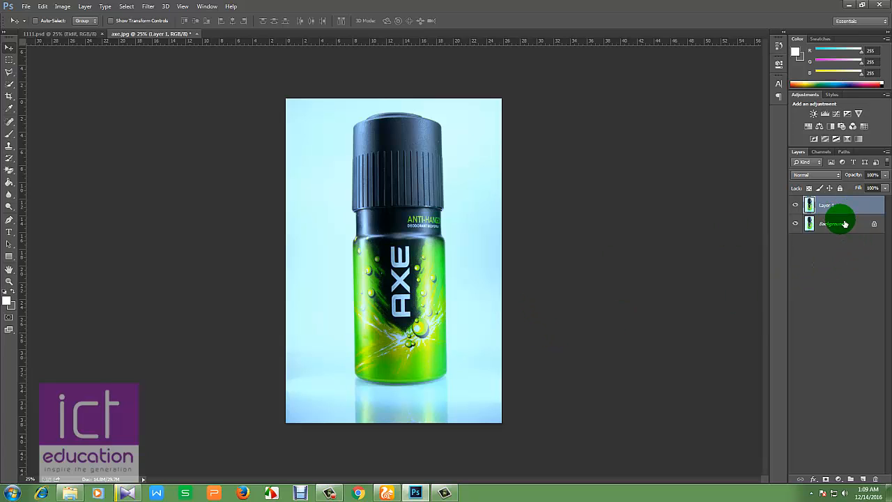
drag(835, 205, 880, 482)
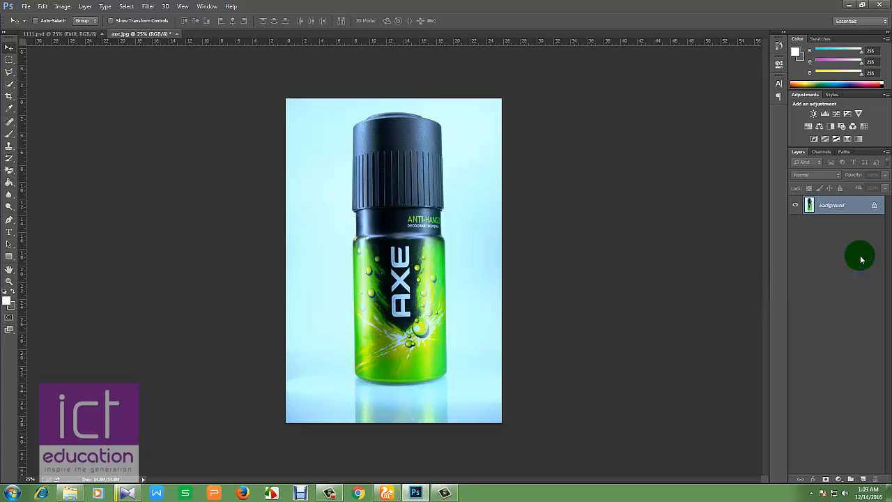
Copy the Background layer and add an empty layer between the Background and its copy.
drag(831, 213, 867, 481)
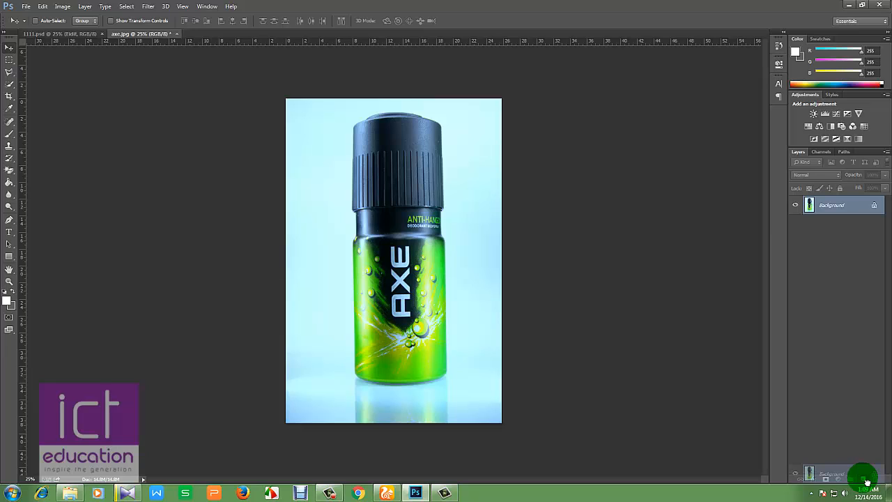
drag(867, 482, 867, 481)
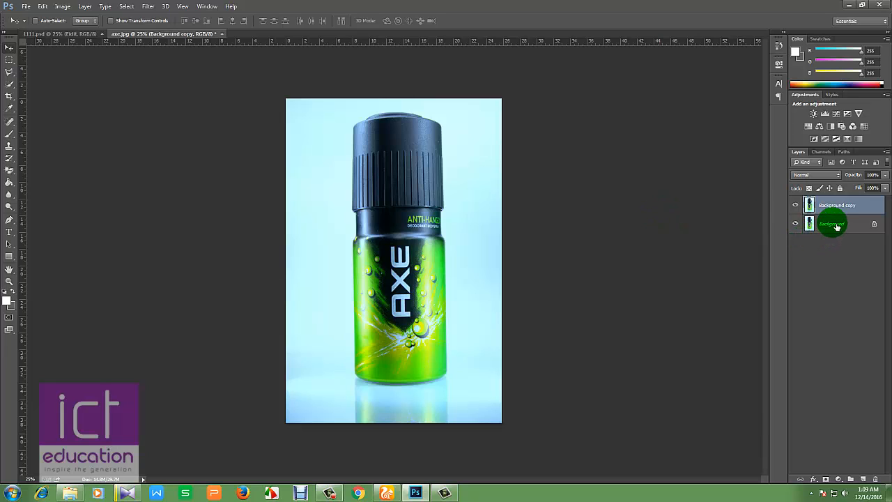
drag(836, 226, 866, 479)
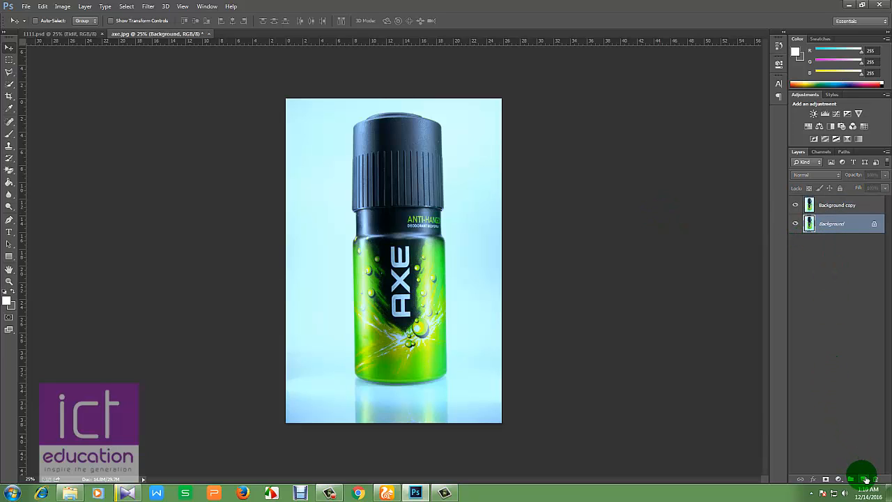
click(866, 480)
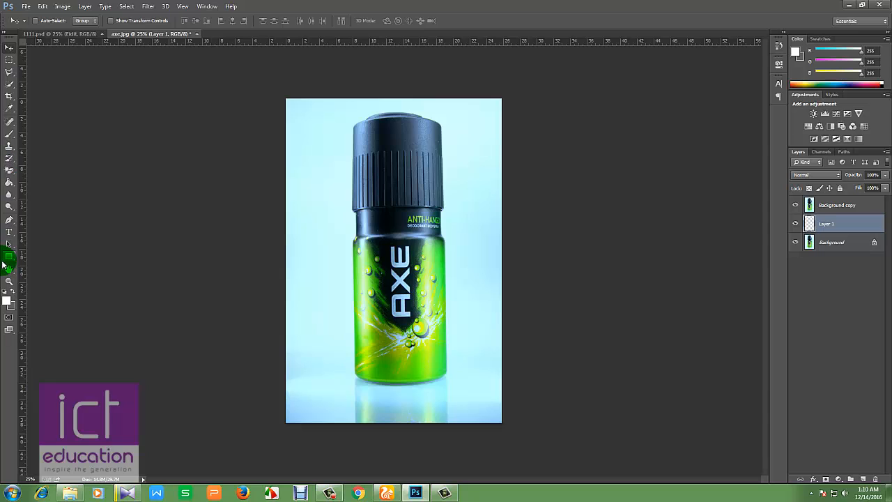
Fill the empty Layer 1 with white (ffffff) using the Paint Bucket tool.
click(10, 182)
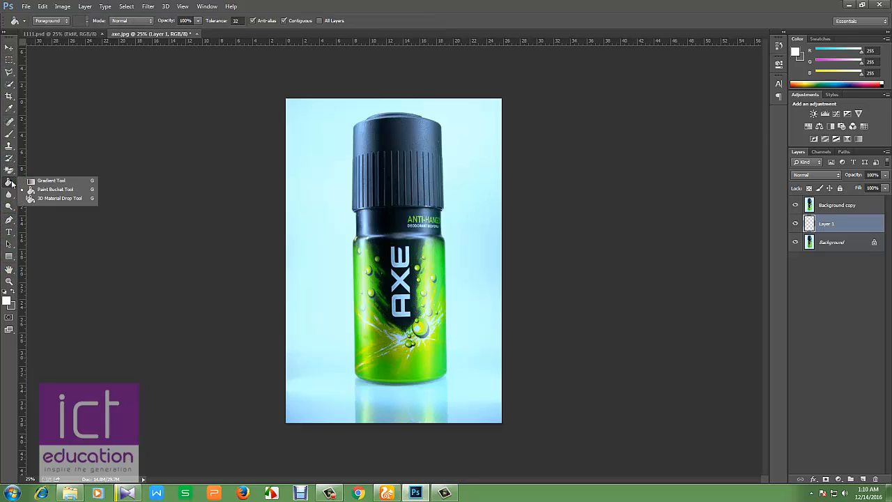
drag(10, 182, 49, 183)
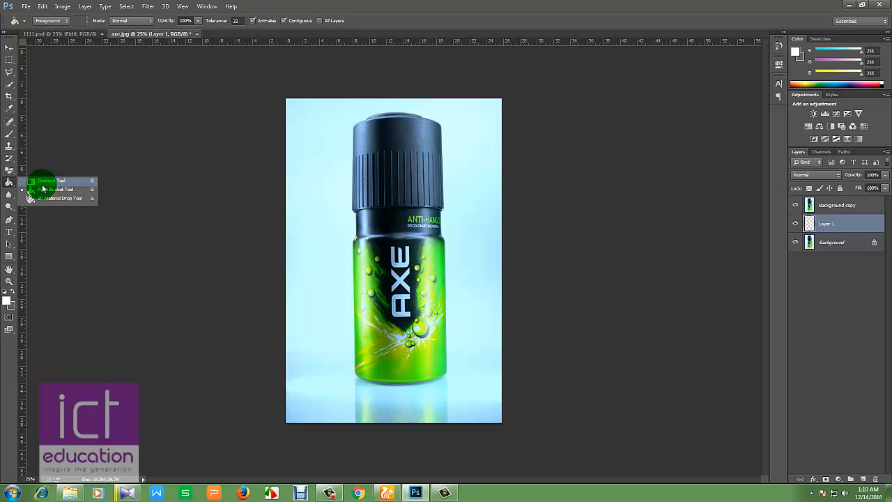
mouse_move(43, 188)
mouse_down()
mouse_move(66, 179)
mouse_move(75, 203)
mouse_move(67, 195)
mouse_up()
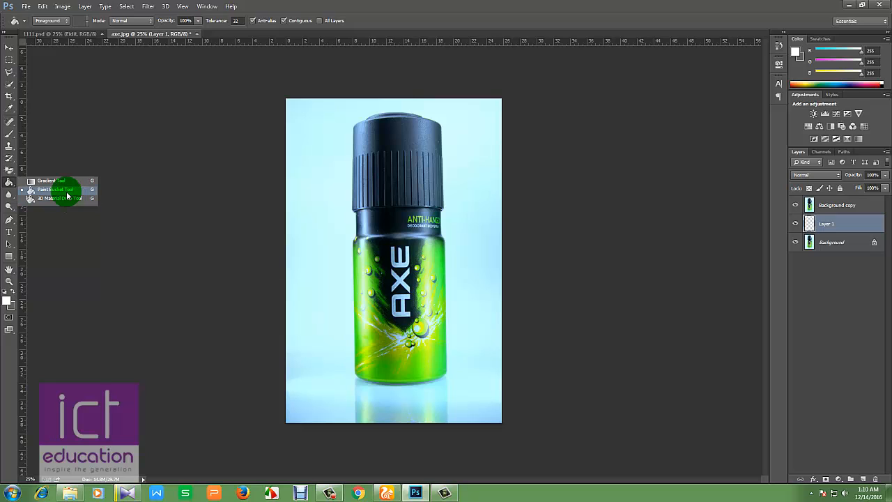
drag(67, 194, 66, 193)
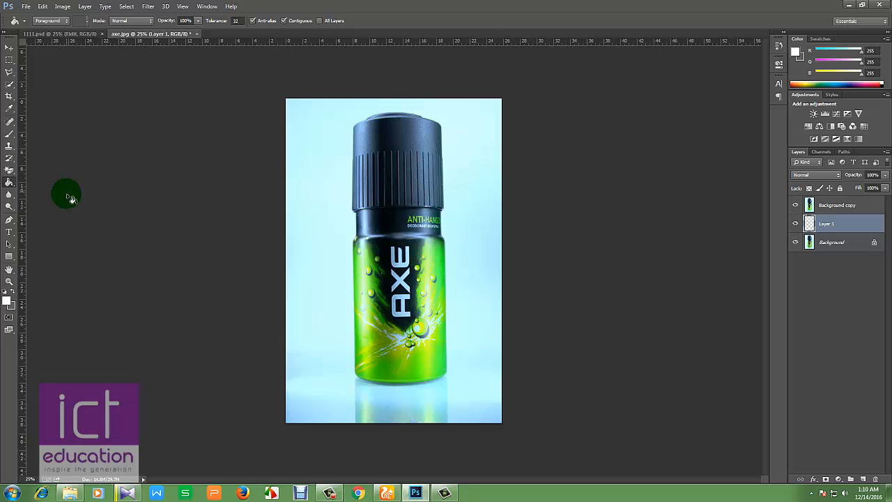
click(7, 301)
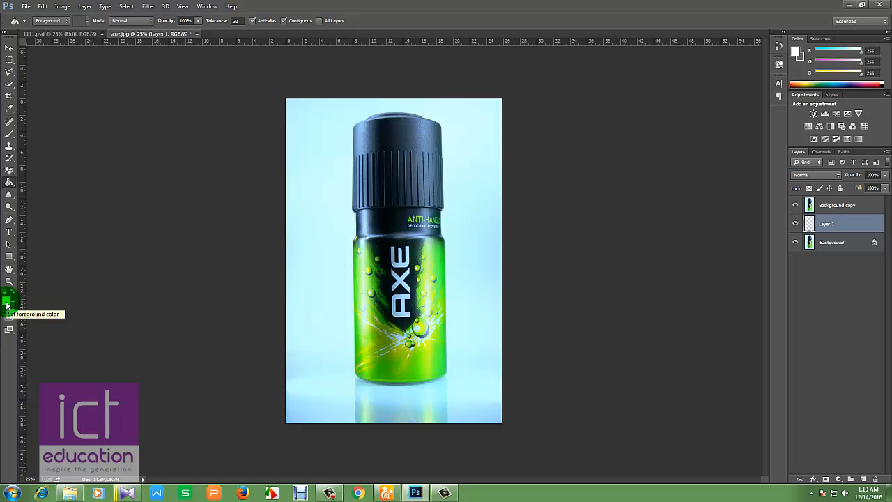
click(7, 305)
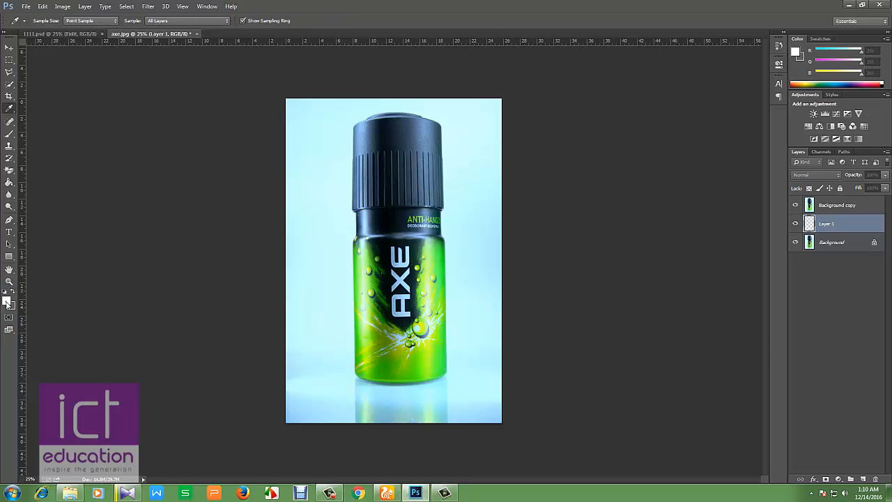
click(597, 212)
drag(614, 211, 518, 177)
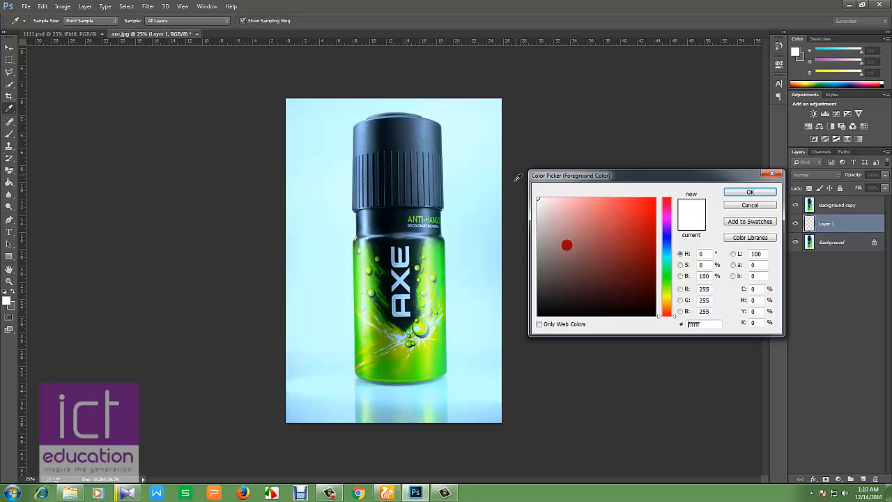
click(746, 193)
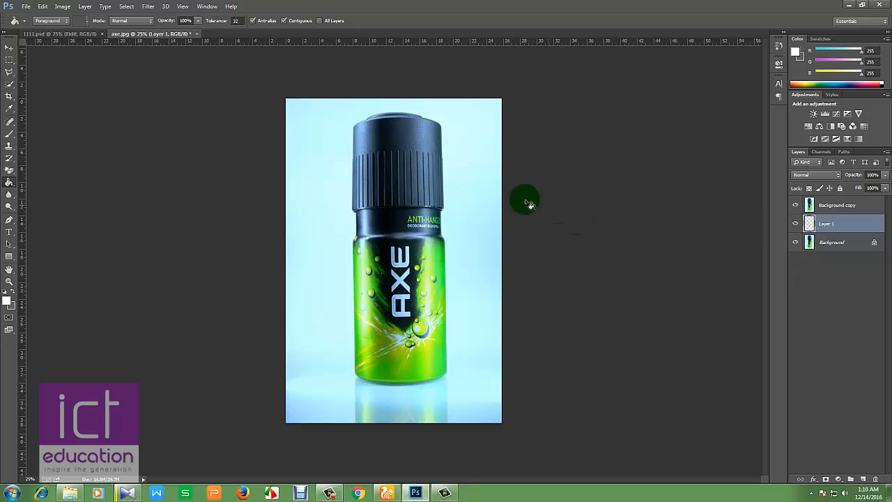
click(463, 196)
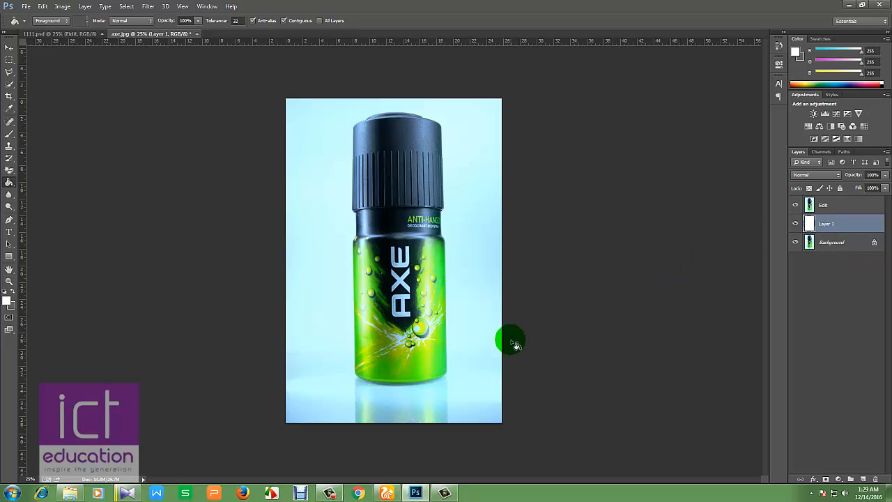
Try filling the blue backdrop on the Edit layer with white, and undo the fill.
click(840, 210)
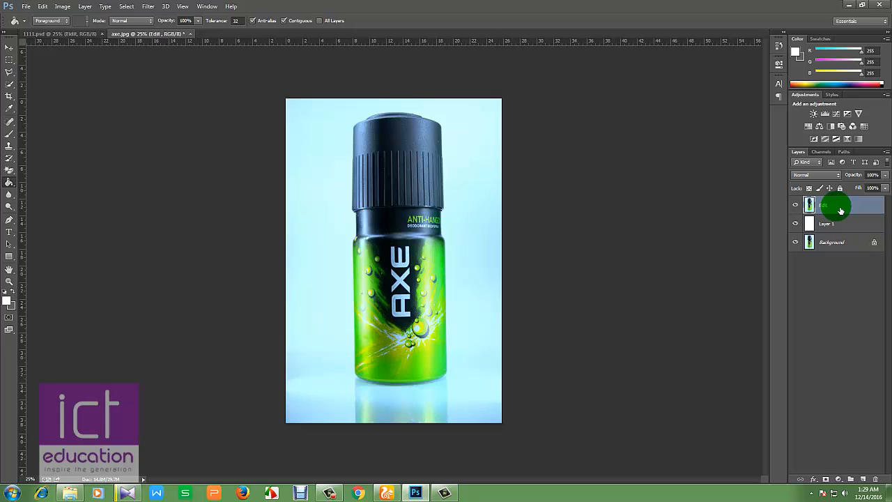
click(480, 172)
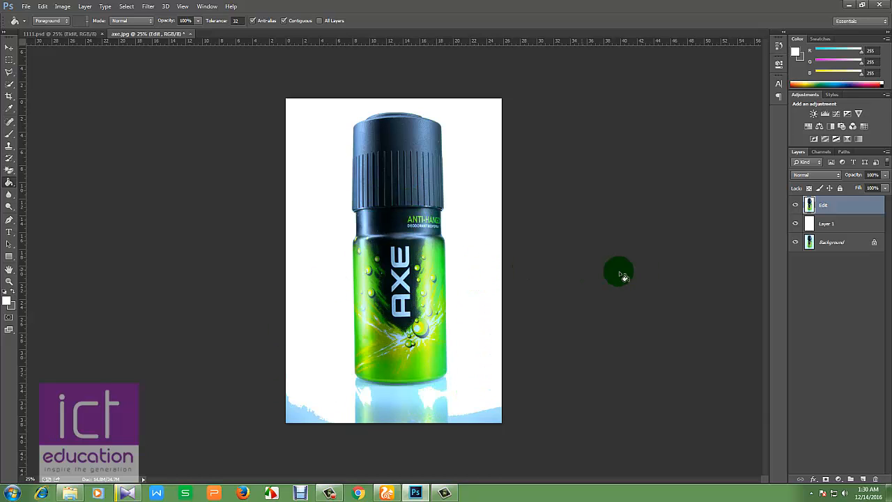
click(828, 223)
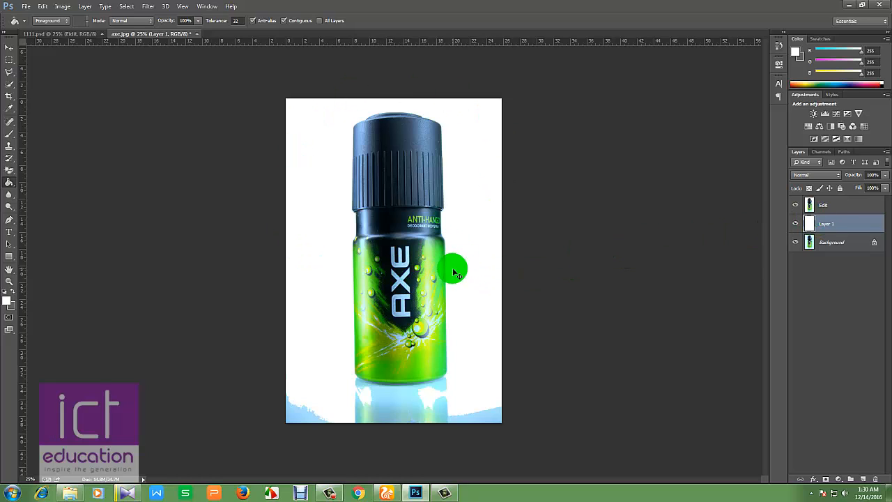
key(ctrl+z)
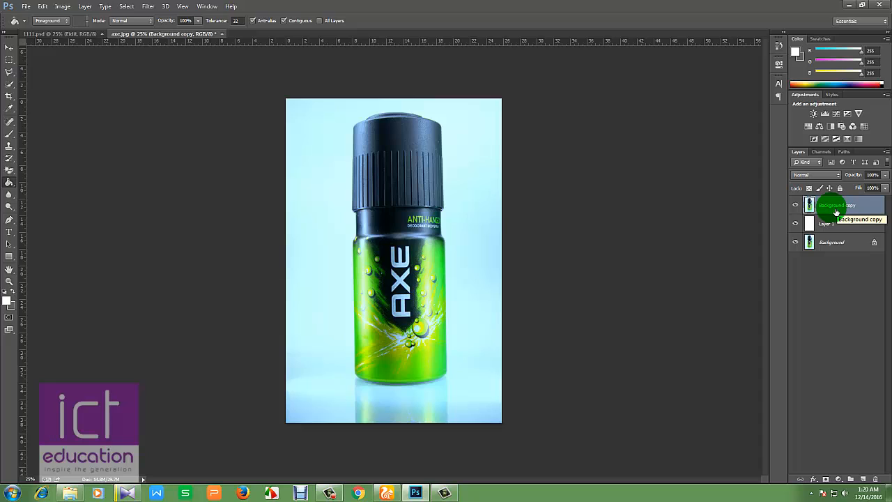
Rename the Background copy layer to Edit and activate the Pen tool.
double_click(839, 207)
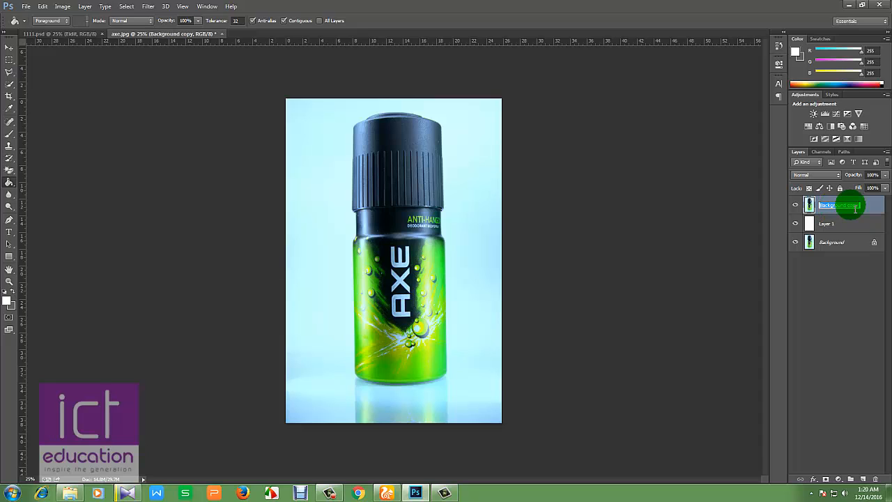
text(Edit)
click(870, 207)
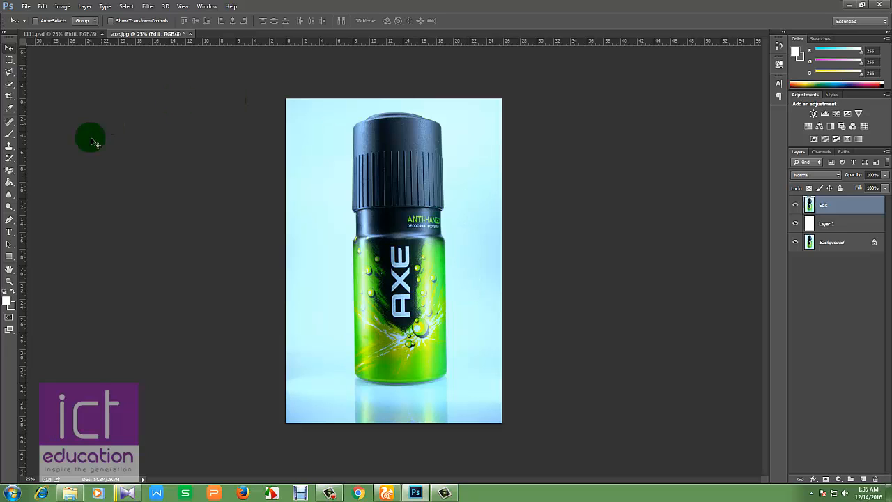
click(13, 222)
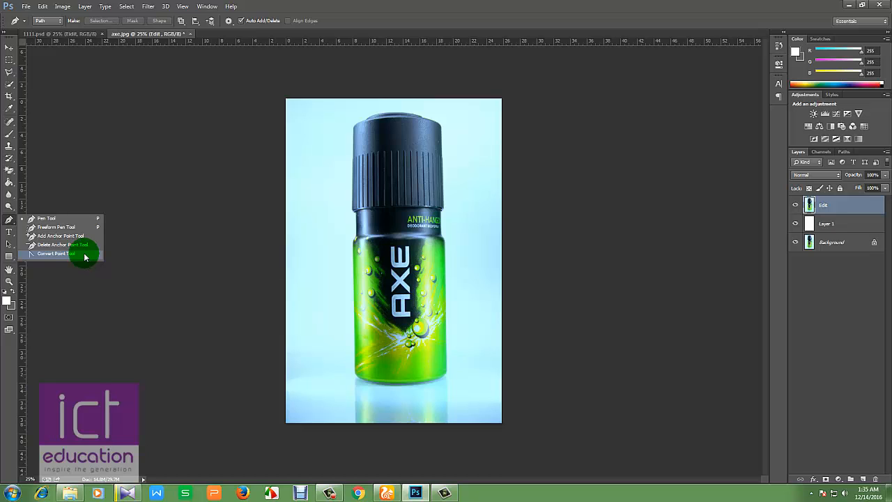
click(48, 220)
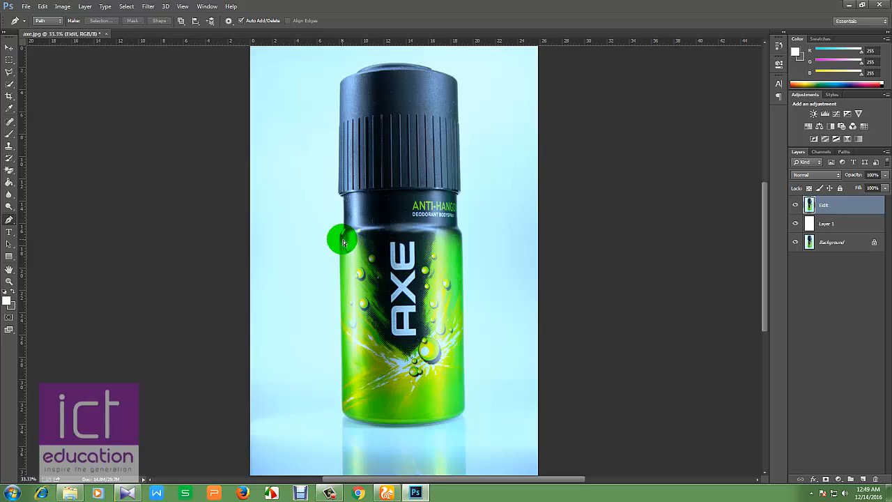
Examine the can's outline up close at 100% zoom, from the cap down to the lower label and back up to the cap.
key(ctrl+plus)
key(ctrl+plus)
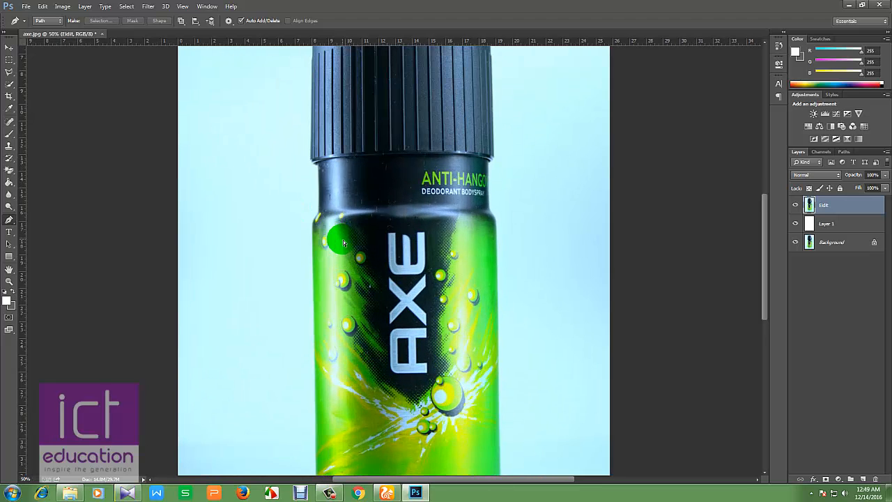
key(ctrl+plus)
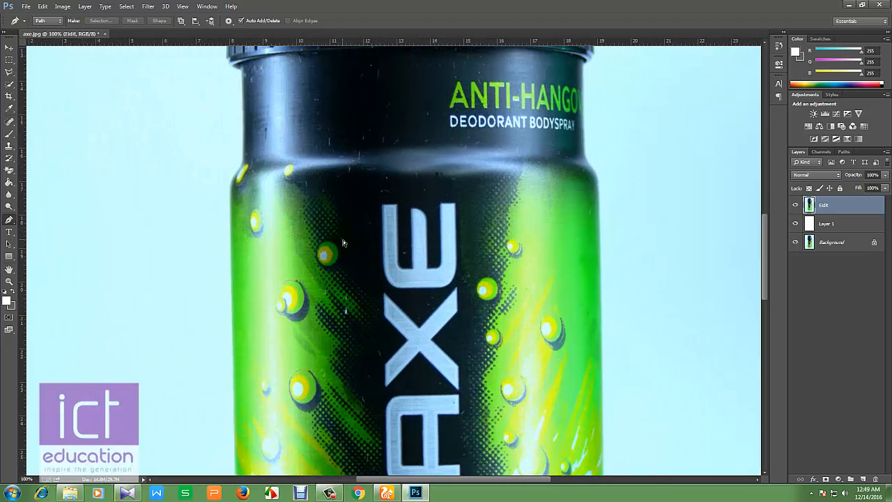
key(ctrl+plus)
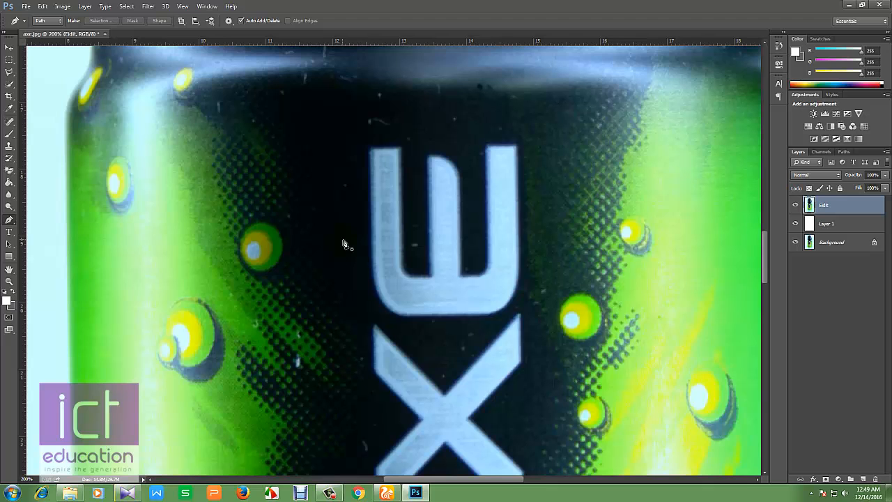
key(ctrl+minus)
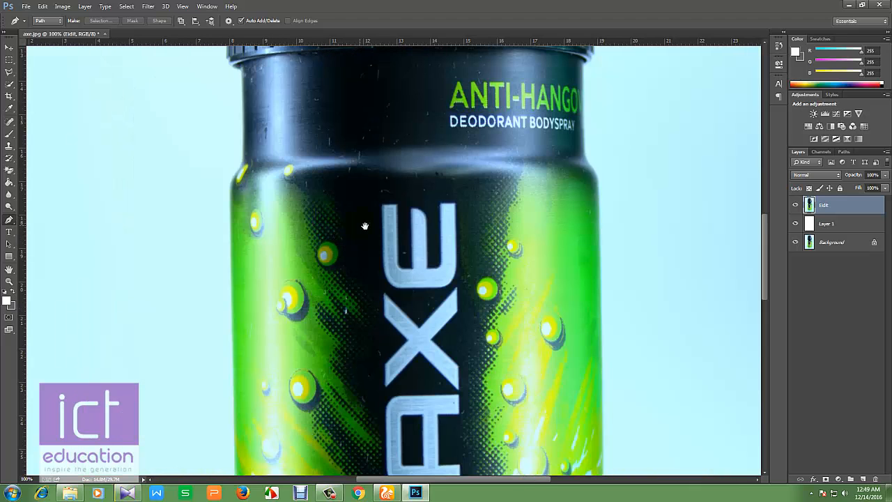
drag(318, 77, 313, 279)
drag(335, 167, 319, 129)
drag(366, 261, 342, 211)
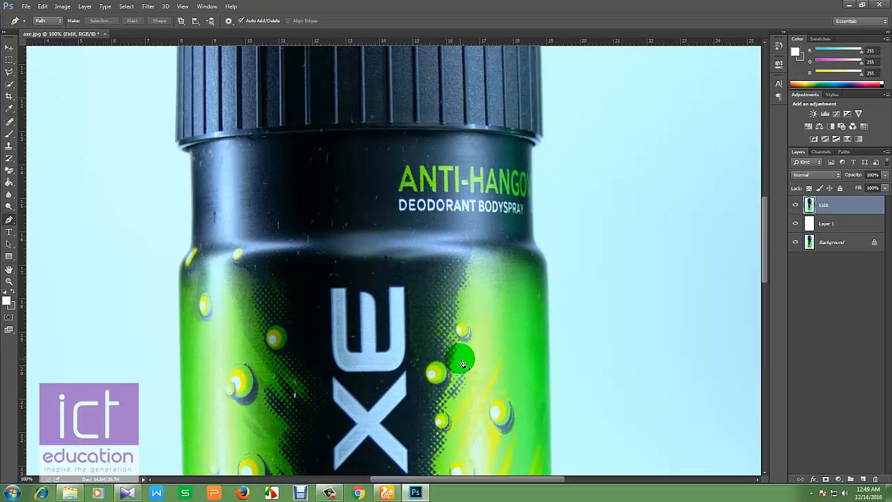
drag(514, 477, 541, 480)
drag(769, 239, 757, 219)
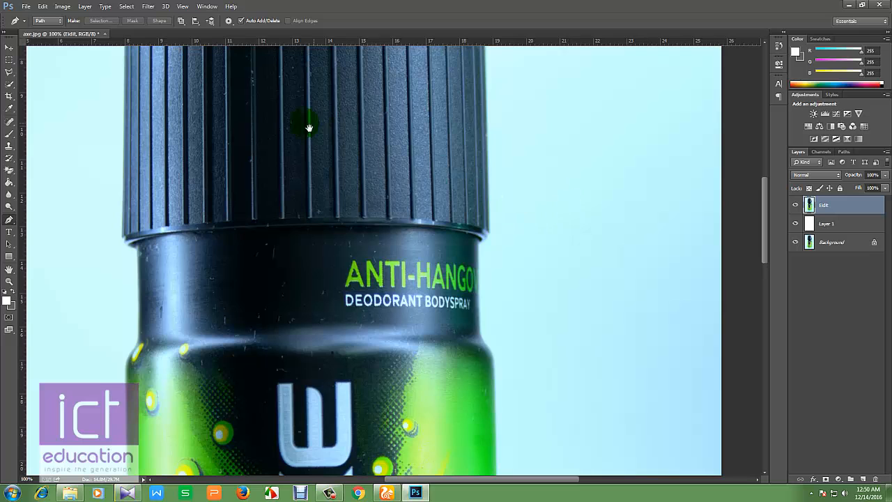
drag(268, 114, 482, 324)
drag(571, 231, 381, 237)
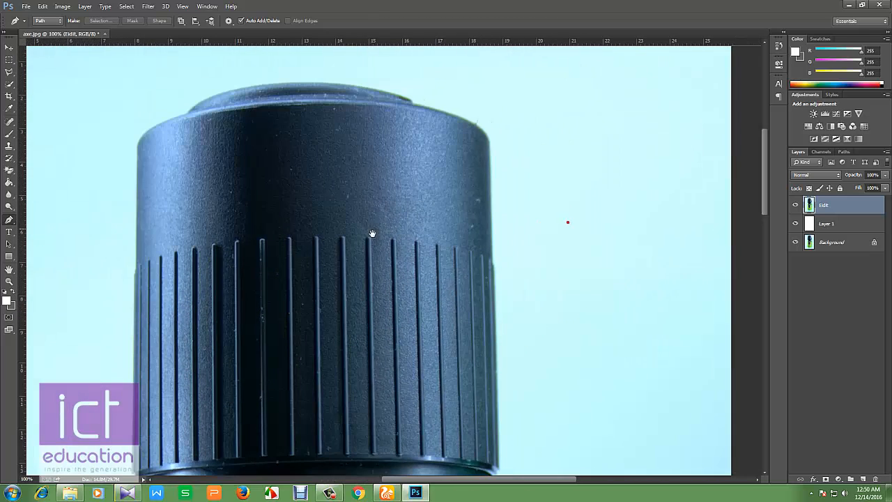
scroll(392, 163, down, 10)
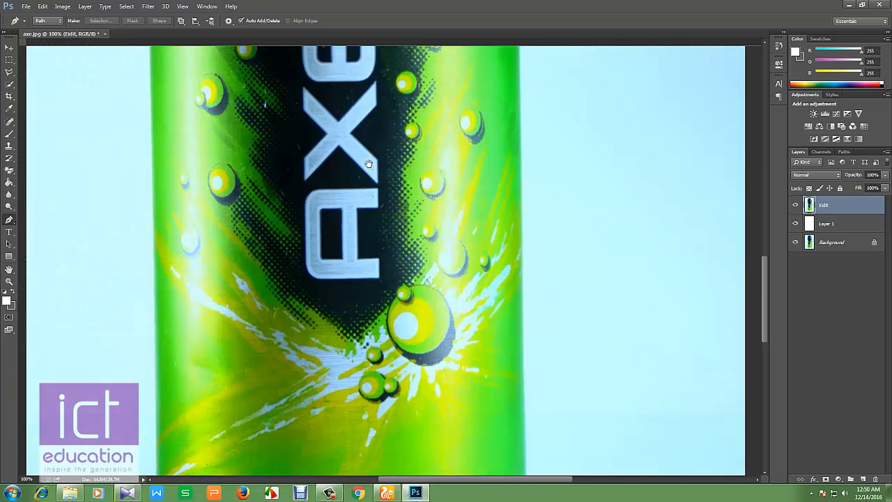
drag(318, 230, 314, 219)
drag(296, 175, 312, 313)
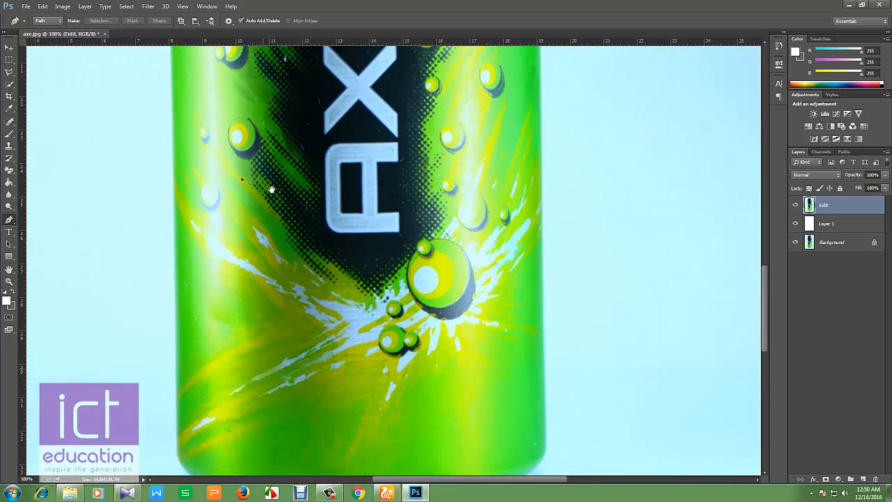
drag(268, 169, 290, 364)
drag(298, 169, 277, 333)
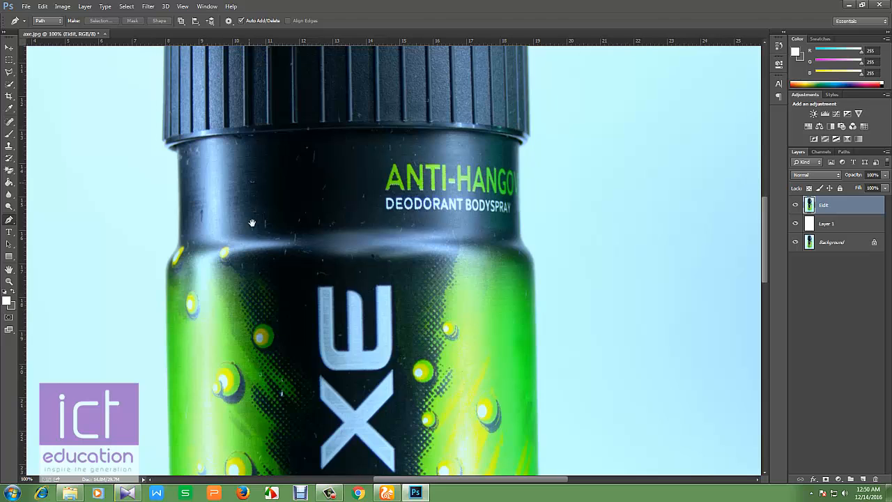
drag(253, 190, 247, 280)
drag(258, 150, 243, 258)
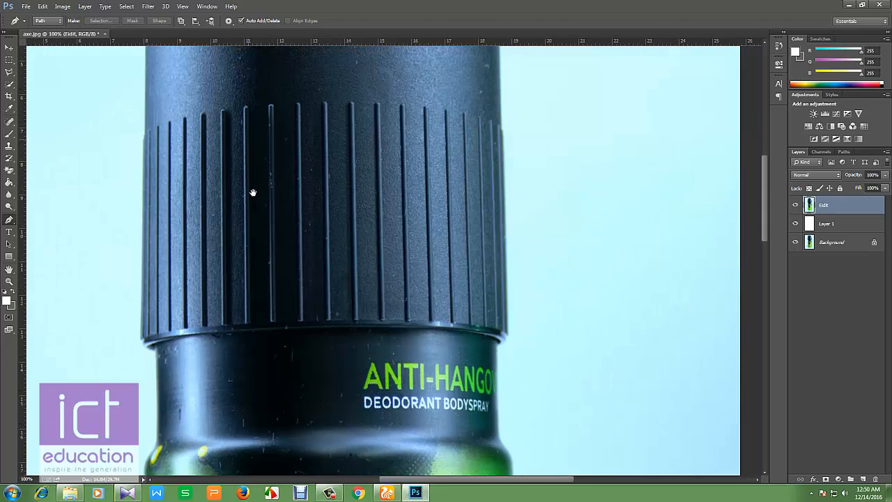
drag(253, 76, 252, 236)
drag(217, 197, 182, 201)
drag(277, 286, 252, 188)
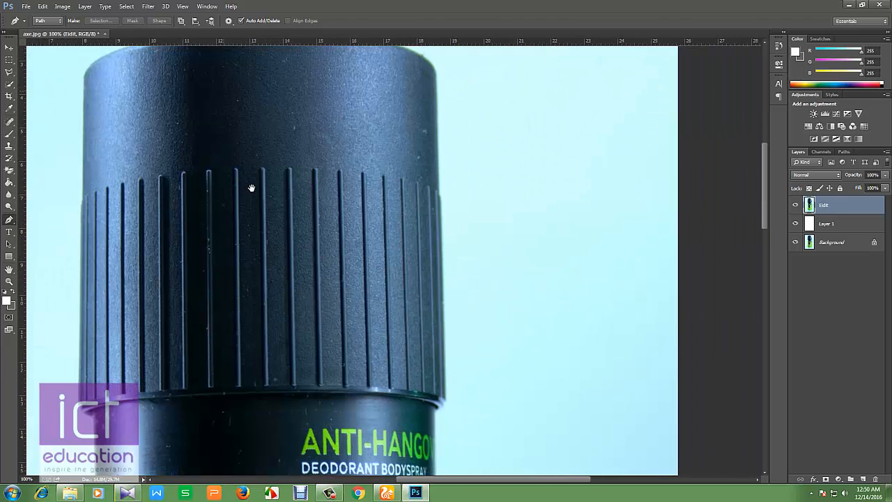
drag(249, 149, 299, 239)
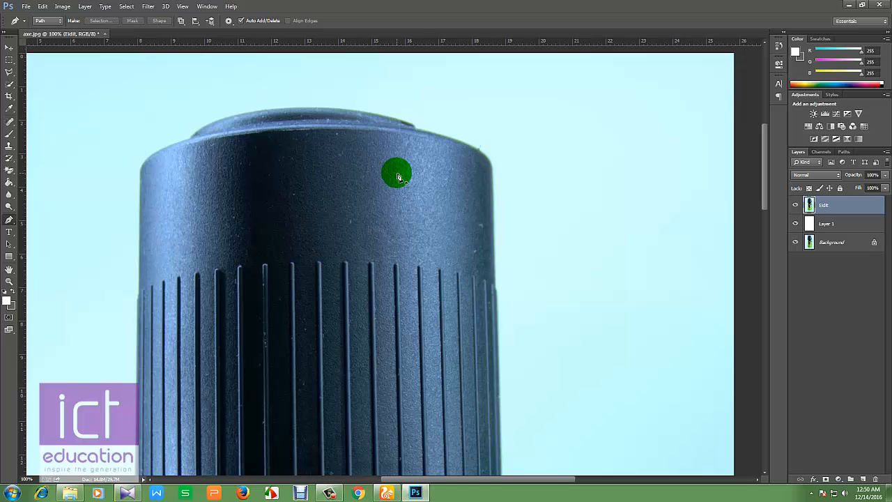
With the Pen tool in Path mode, trace the cap's upper edge from the raised lid's left end to the cap's right shoulder.
click(47, 23)
click(47, 39)
click(188, 136)
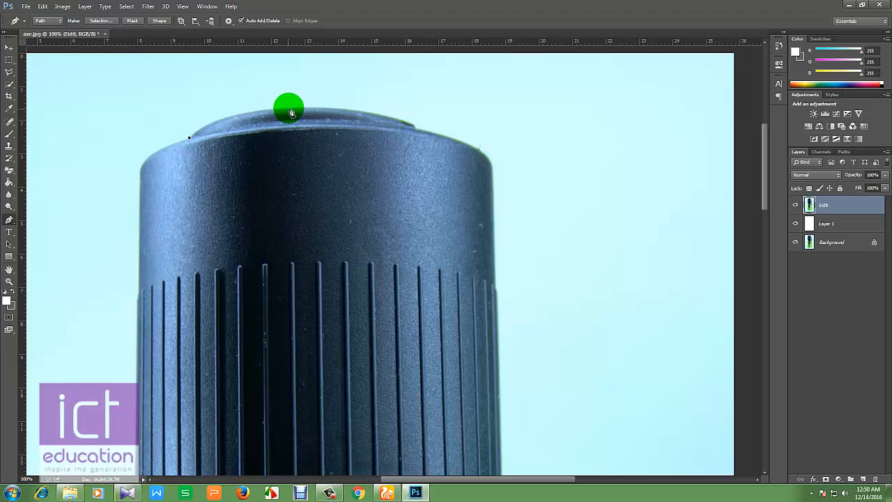
drag(385, 115, 545, 145)
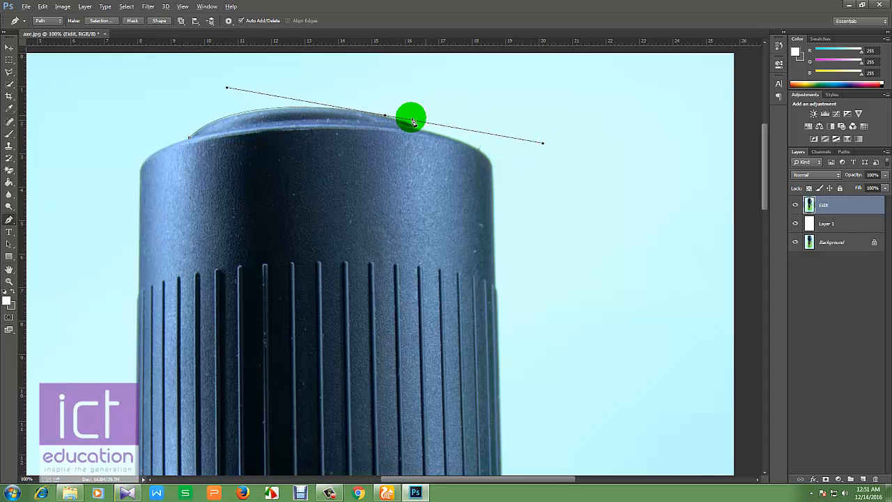
alt+click(385, 115)
click(414, 128)
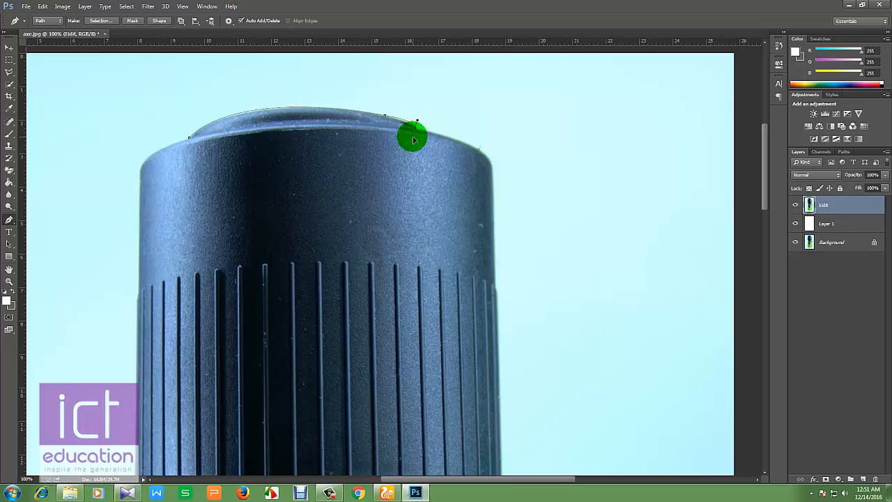
drag(413, 138, 420, 131)
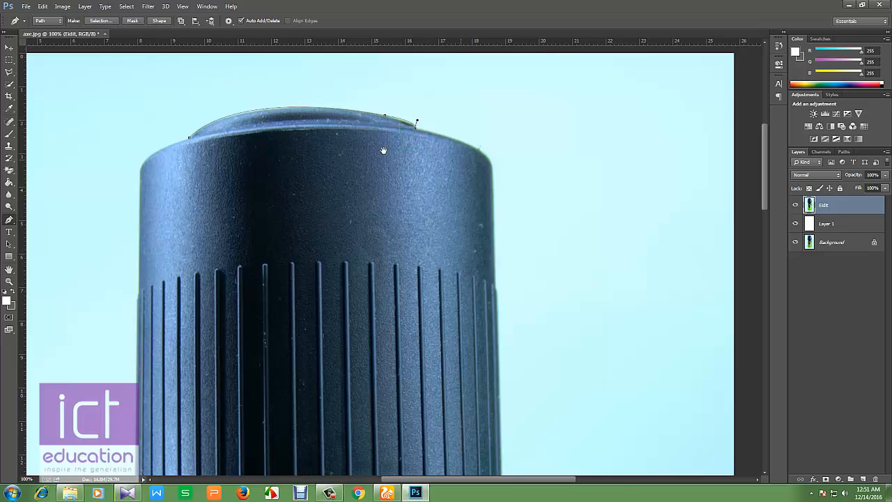
mouse_move(453, 160)
mouse_down()
mouse_move(252, 131)
mouse_move(292, 136)
mouse_move(295, 171)
mouse_up()
alt+click(292, 140)
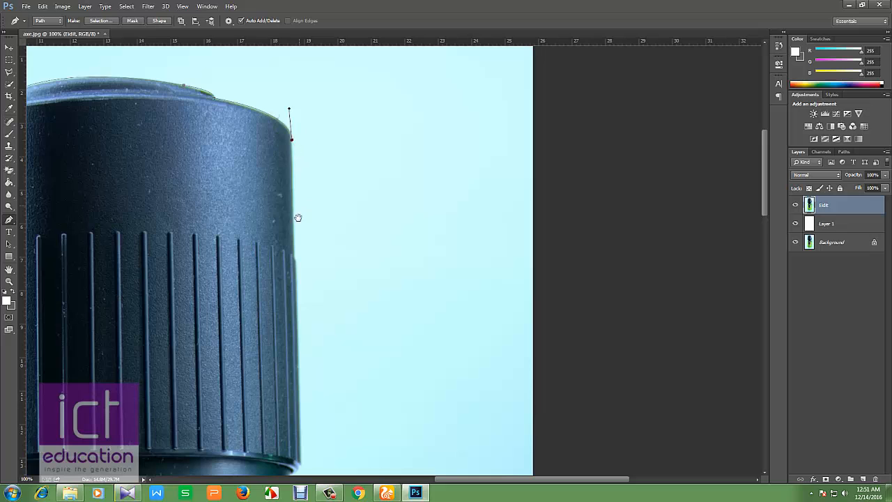
Continue the path down the cap's right side and around its lower rim to the start of the neck.
drag(298, 216, 283, 104)
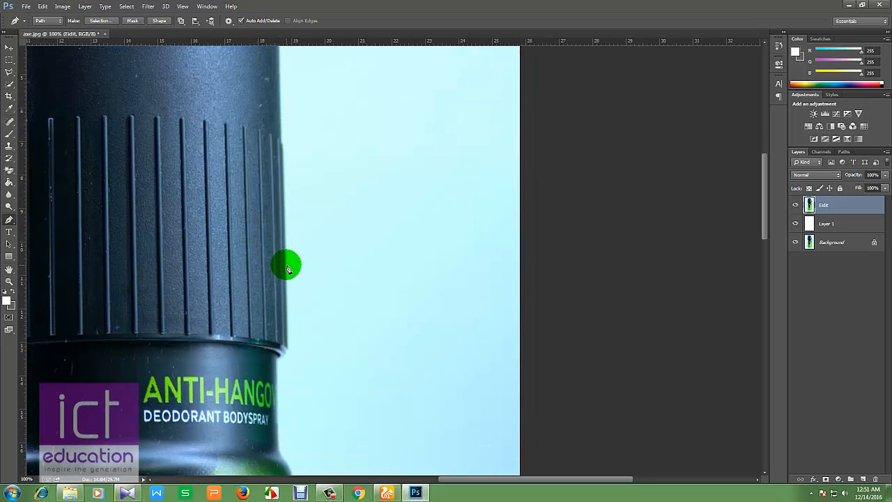
drag(287, 268, 295, 119)
click(283, 211)
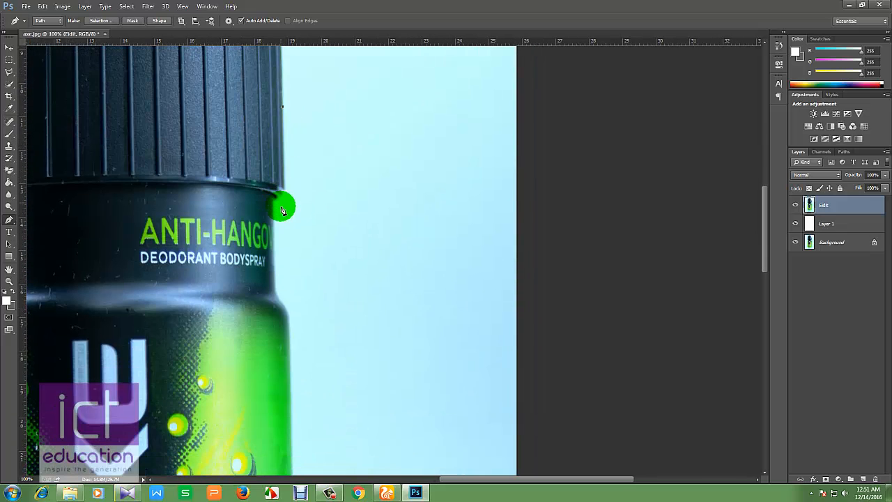
click(285, 186)
drag(276, 204, 276, 206)
alt+click(274, 200)
Trace the neck's right edge and the curved right shoulder down to the top of the green body.
drag(289, 249, 296, 132)
click(284, 170)
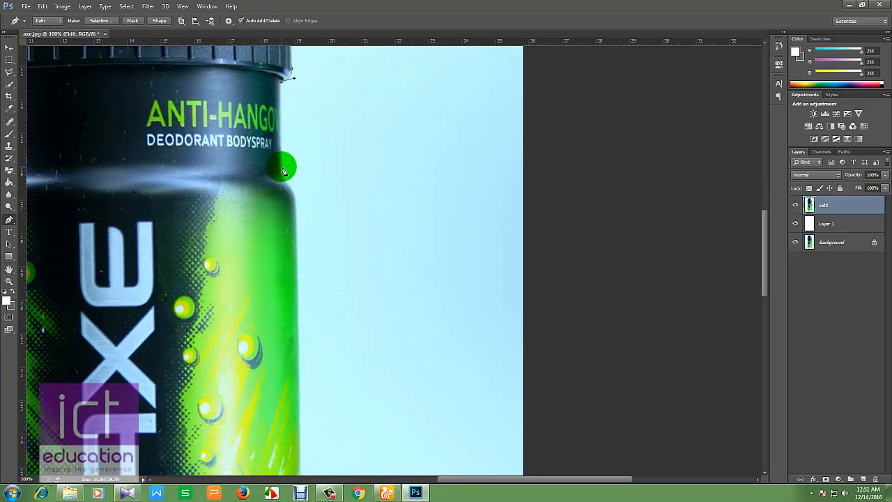
click(282, 168)
drag(286, 180, 295, 225)
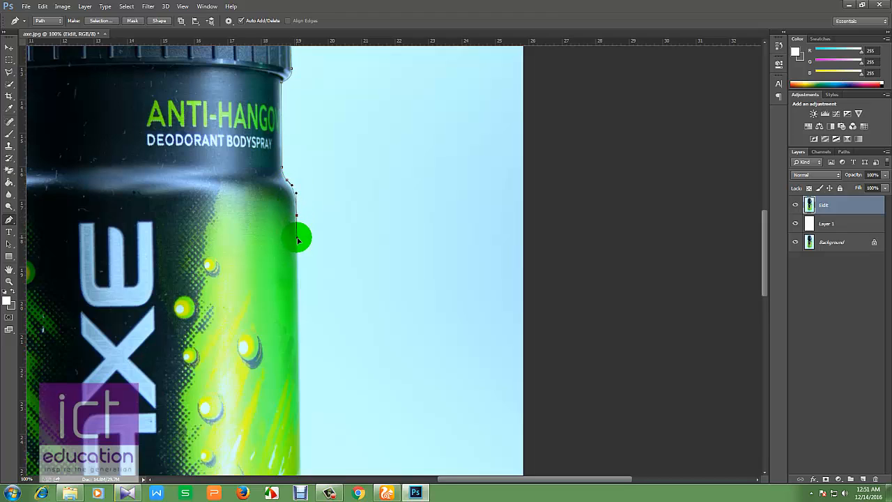
Extend the path down the right side of the green body to just above the rounded base corner.
mouse_move(279, 238)
mouse_down()
mouse_move(355, 140)
mouse_move(386, 165)
mouse_up()
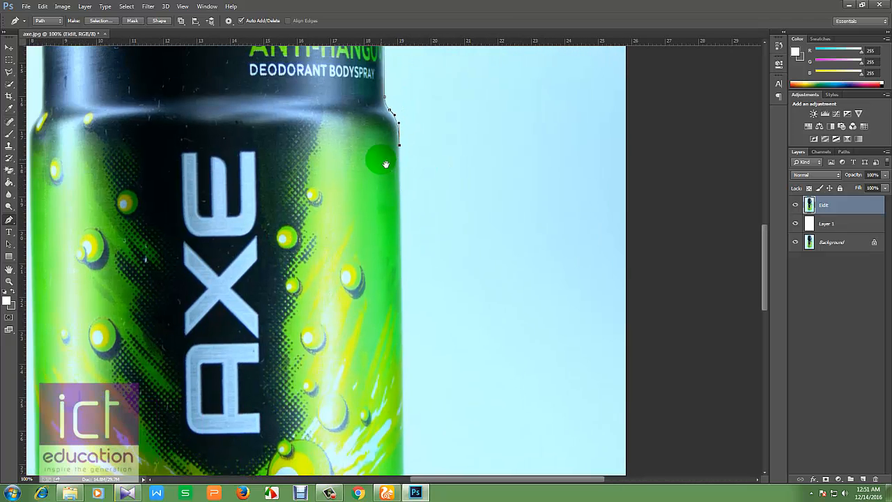
drag(401, 287, 388, 145)
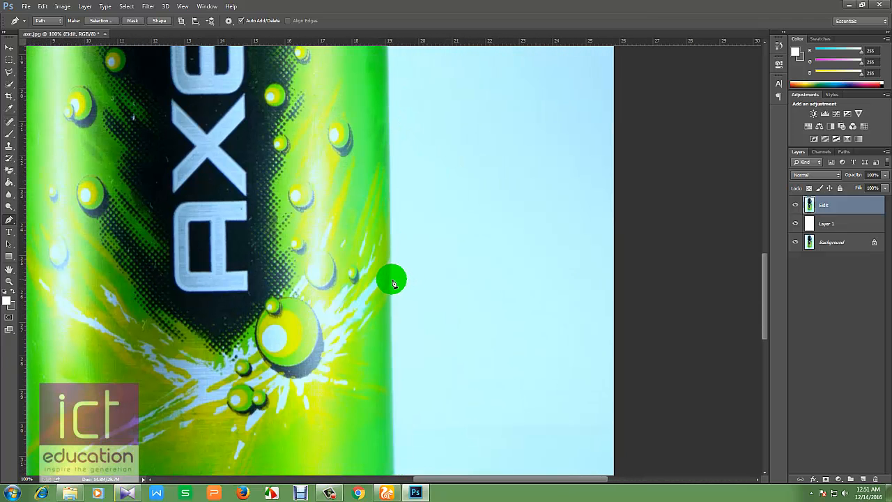
drag(379, 189, 375, 425)
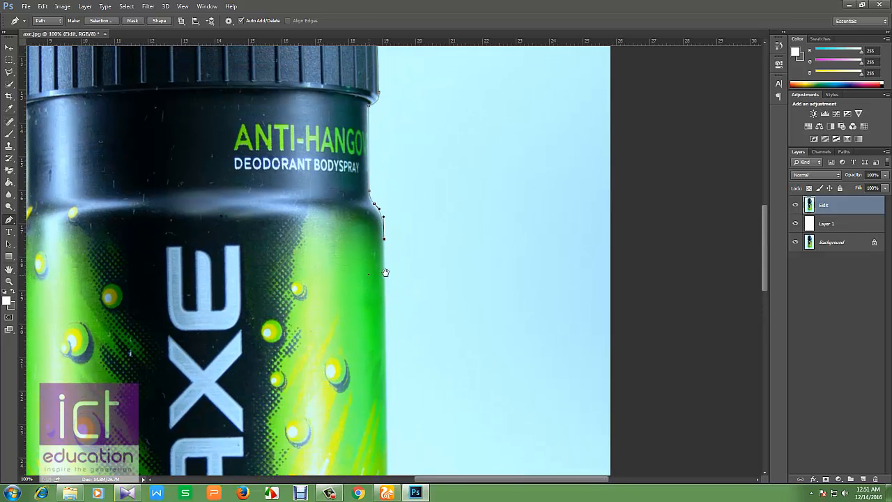
key(ctrl+z)
drag(384, 313, 366, 118)
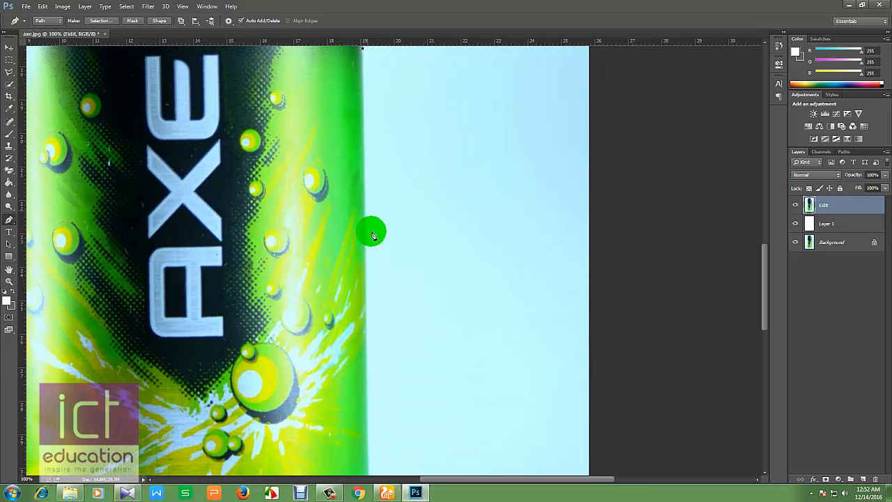
click(365, 298)
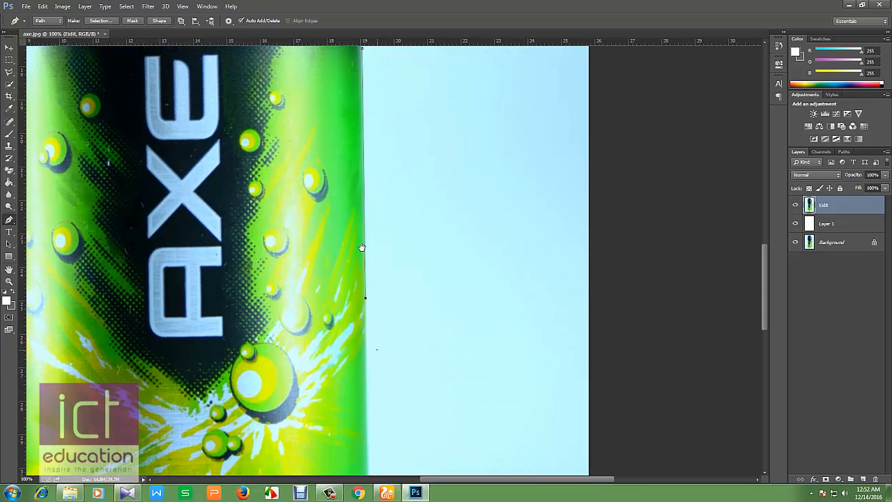
drag(379, 342, 347, 46)
click(340, 242)
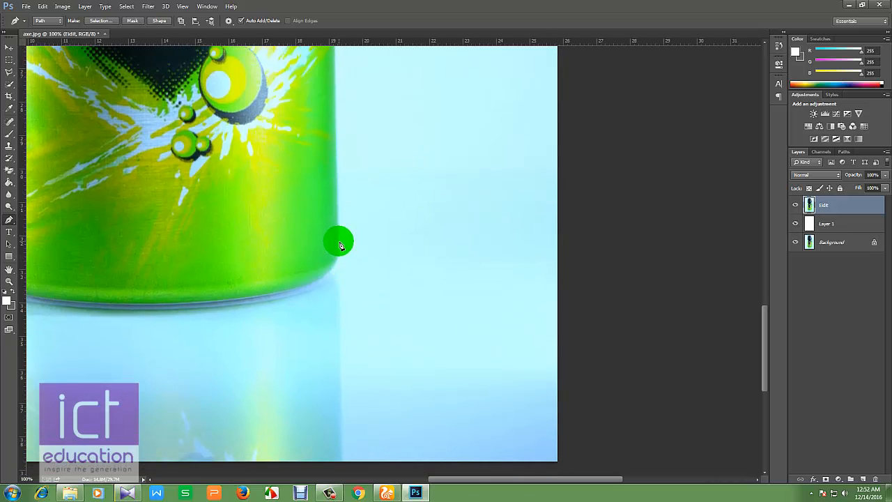
Trace the rounded right base corner and the curved bottom edge across to the can's left base corner.
click(317, 286)
drag(317, 286, 290, 293)
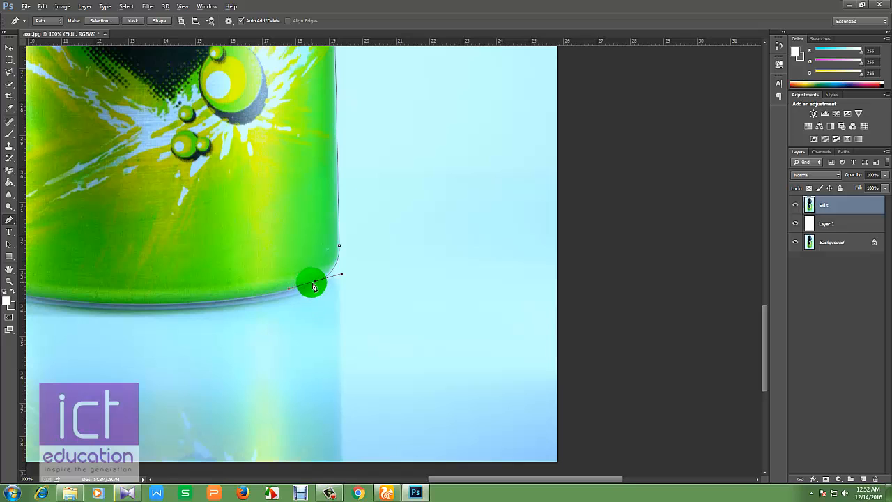
alt+click(315, 281)
drag(245, 277, 509, 245)
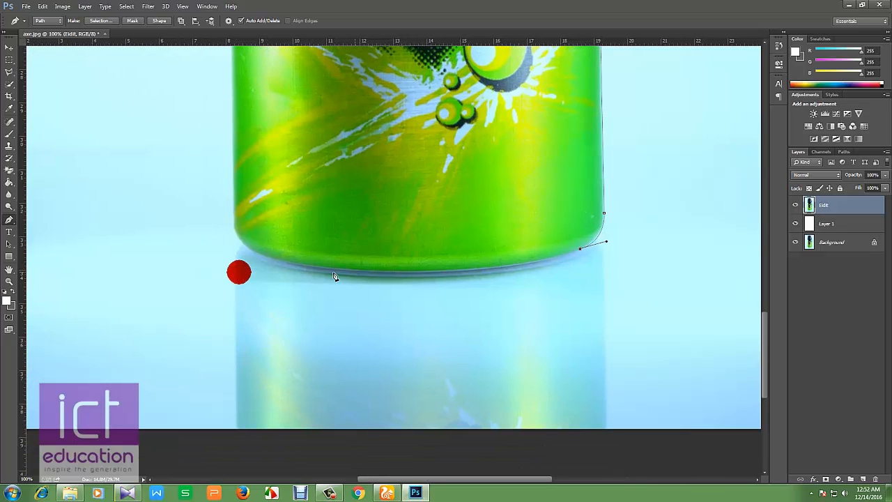
drag(262, 256, 74, 214)
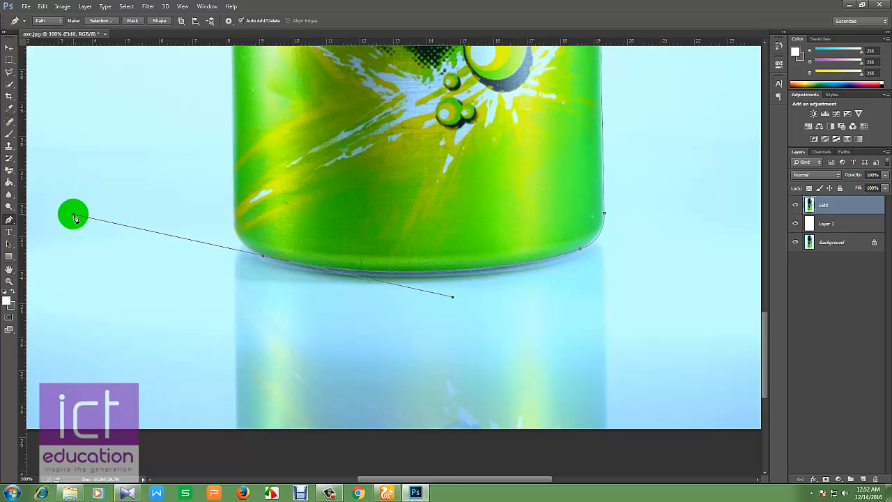
alt+click(258, 262)
Trace around the left base corner and up the left side of the green body to the shoulder.
scroll(304, 221, up, 3)
drag(231, 302, 230, 269)
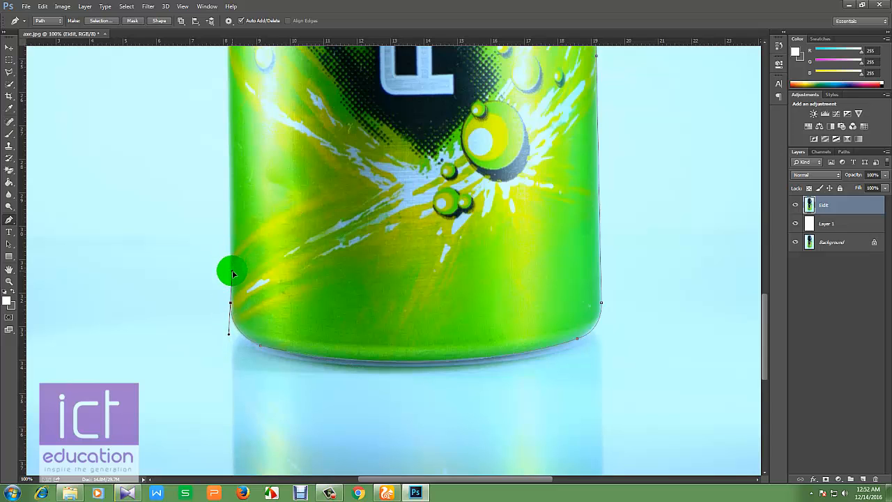
alt+click(230, 302)
scroll(251, 209, up, 8)
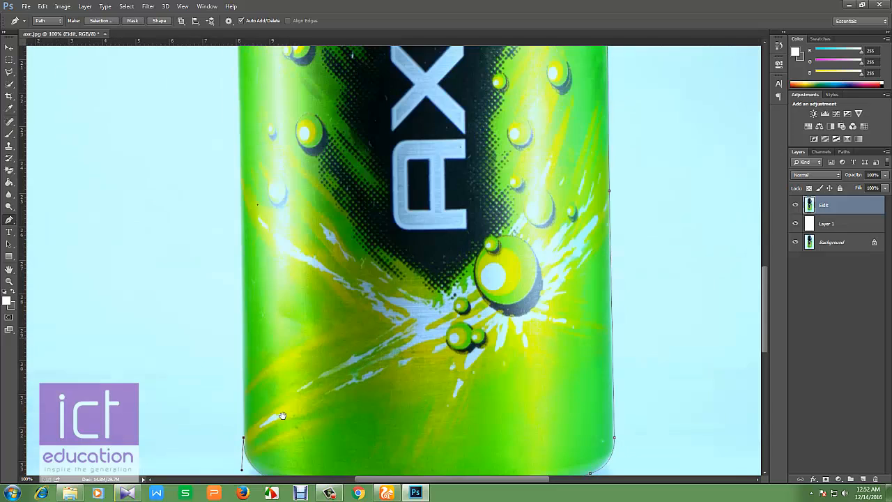
drag(254, 162, 249, 151)
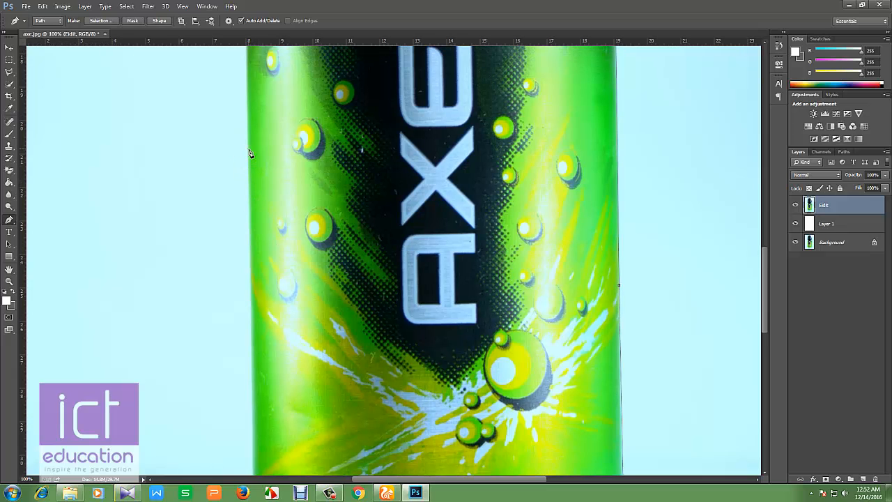
scroll(272, 278, up, 7)
click(255, 241)
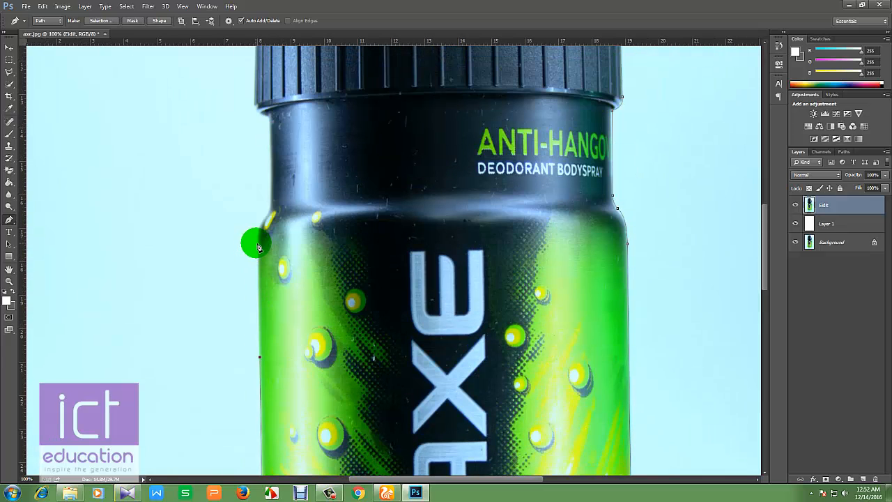
Trace the left shoulder, the neck's left edge and the cap's lower-left rim, ending in a corner point.
mouse_move(268, 215)
mouse_down()
mouse_move(281, 204)
mouse_move(262, 212)
mouse_move(272, 206)
mouse_up()
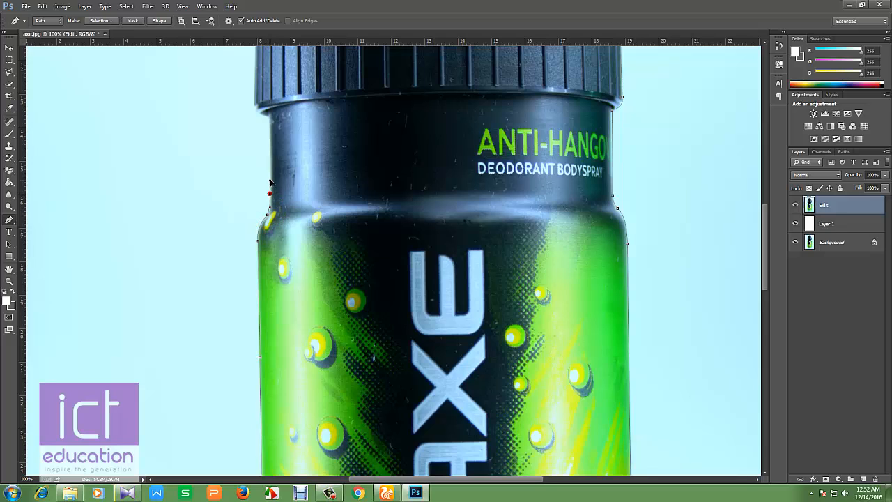
click(271, 194)
drag(304, 223, 308, 388)
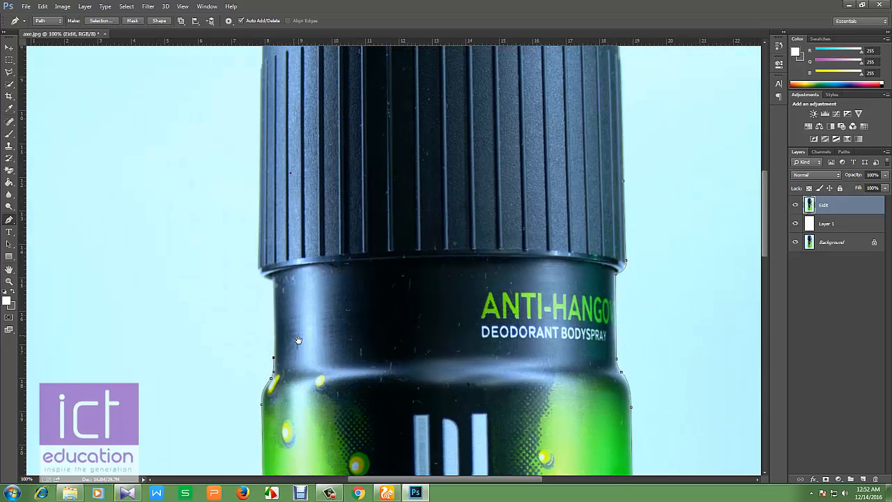
click(269, 281)
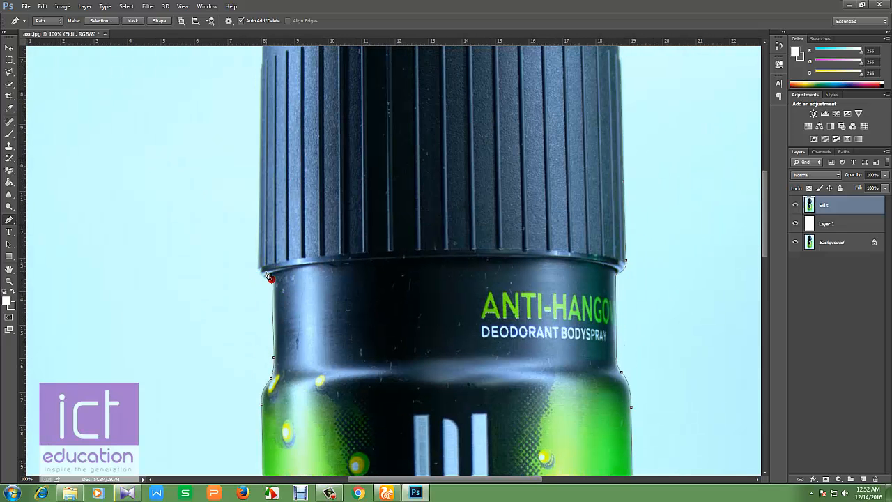
drag(257, 264, 258, 248)
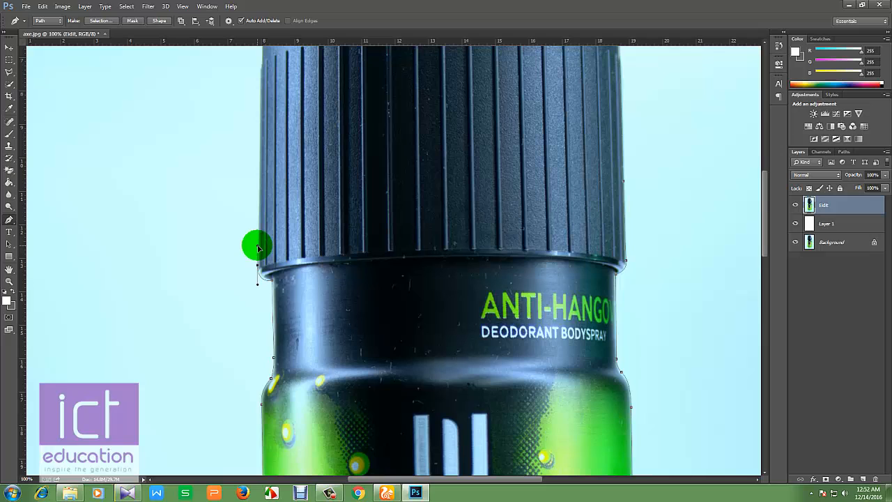
alt+click(257, 264)
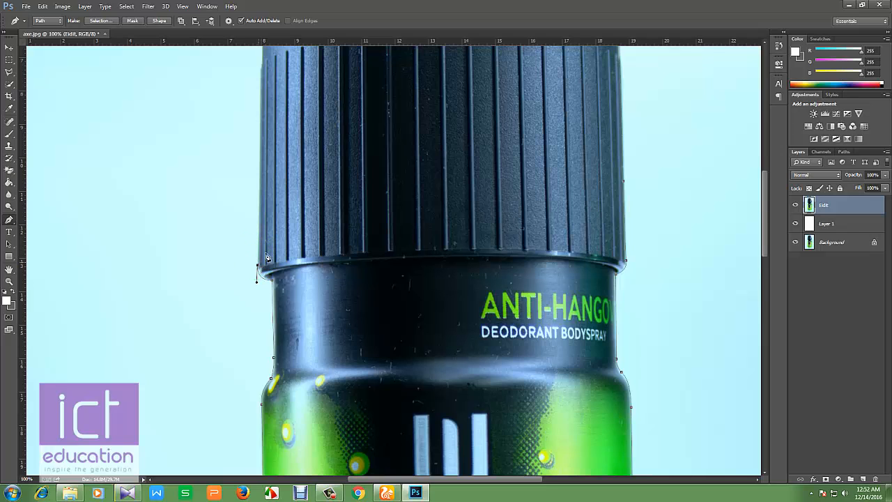
Trace the cap's left side and close the path at its starting point beside the raised lid.
drag(297, 211, 281, 395)
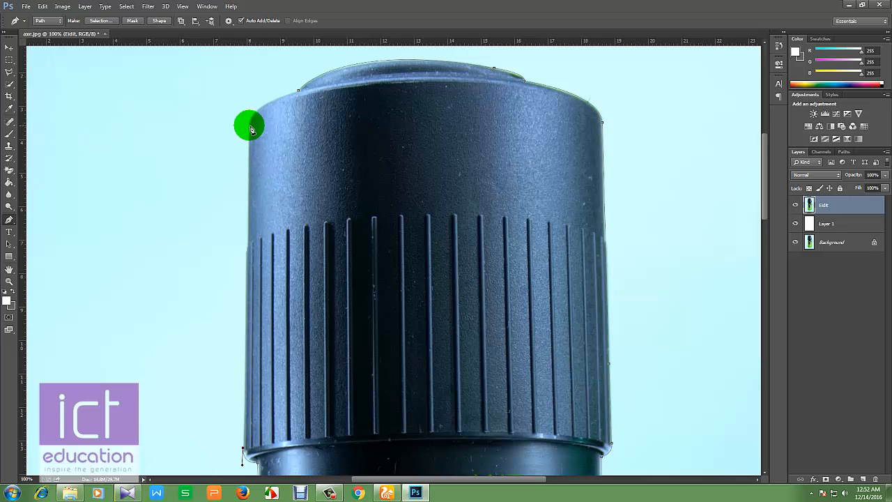
drag(296, 143, 287, 274)
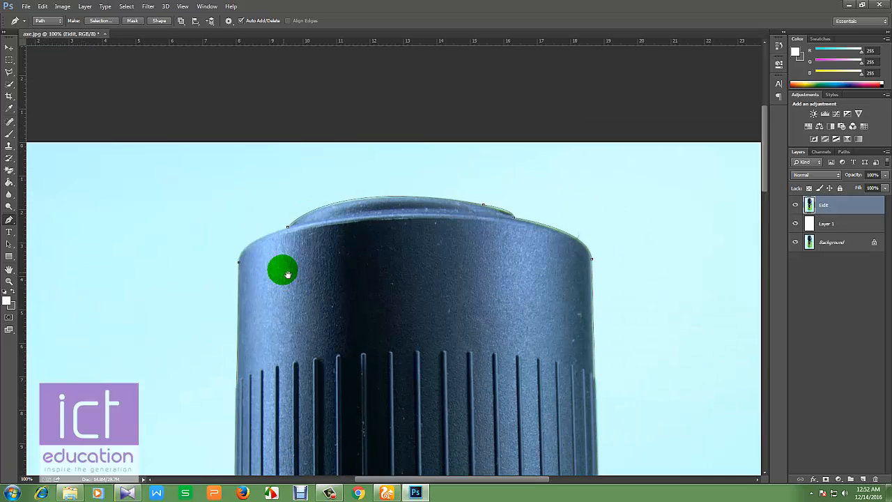
click(288, 227)
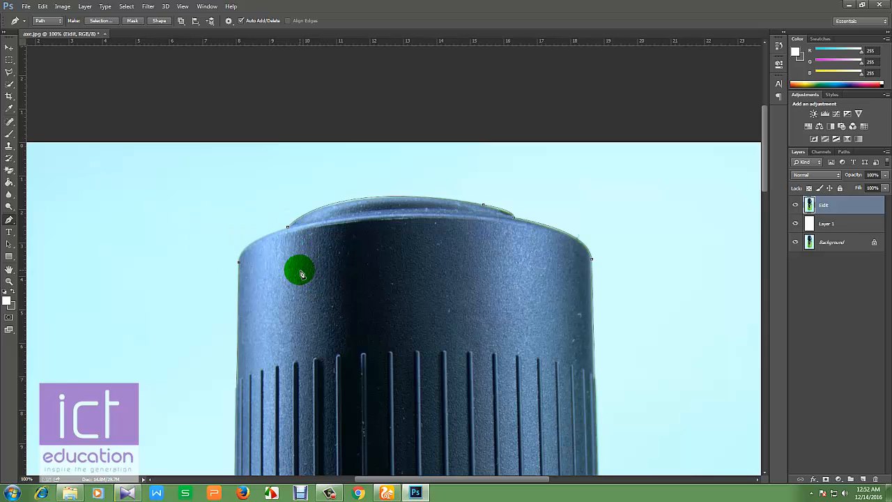
click(288, 227)
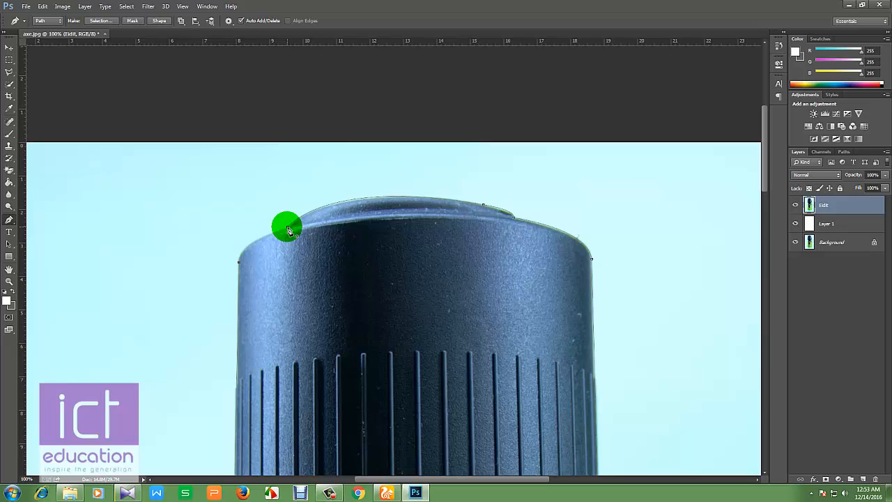
drag(288, 230, 343, 214)
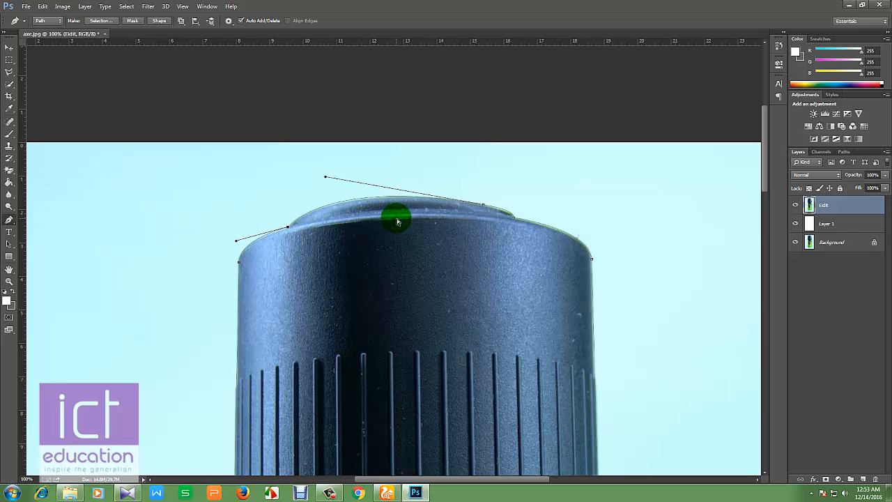
Convert the finished can path into a new anti-aliased selection with the Make Selection command.
key(ctrl+0)
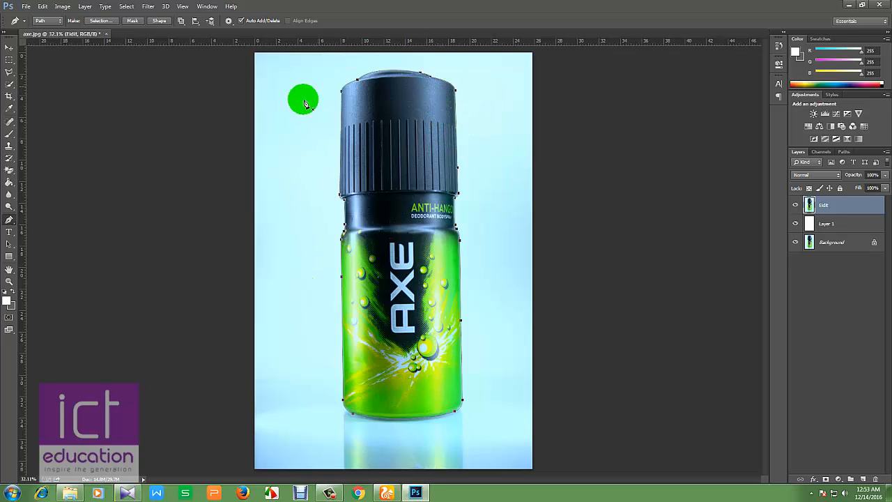
right_click(428, 103)
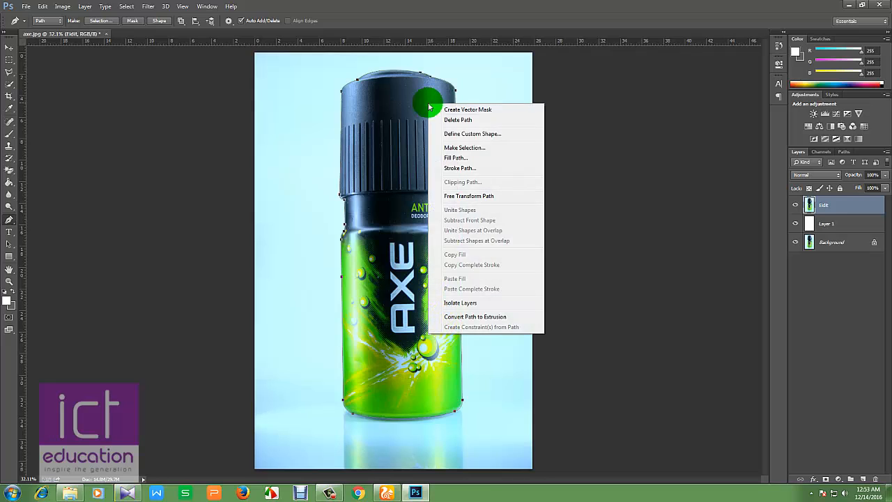
click(459, 149)
mouse_move(432, 123)
mouse_down()
mouse_move(478, 112)
mouse_move(447, 114)
mouse_move(454, 136)
mouse_move(441, 136)
mouse_up()
click(452, 163)
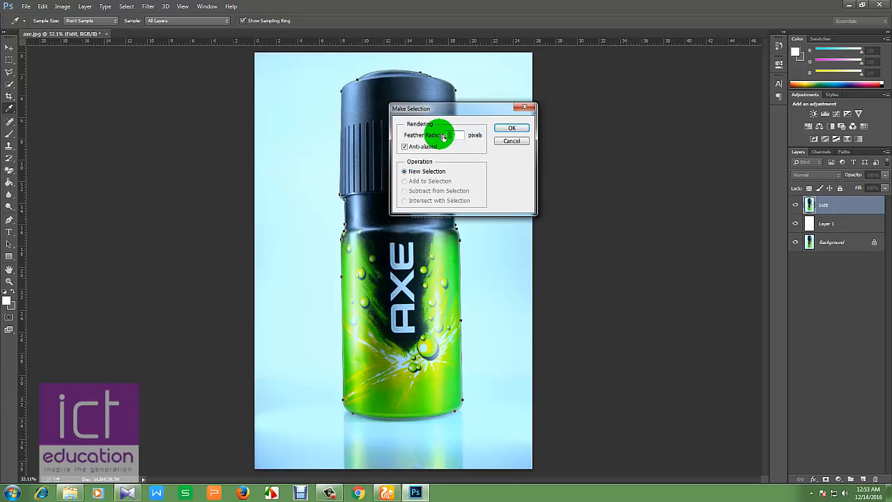
click(509, 130)
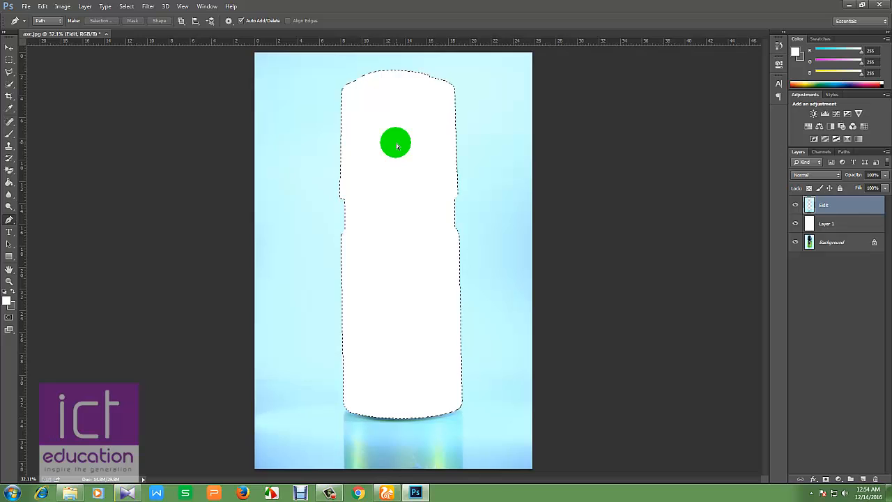
Undo the deletion of the can, and delete the surrounding backdrop from the Edit layer using the inverted selection.
key(ctrl+z)
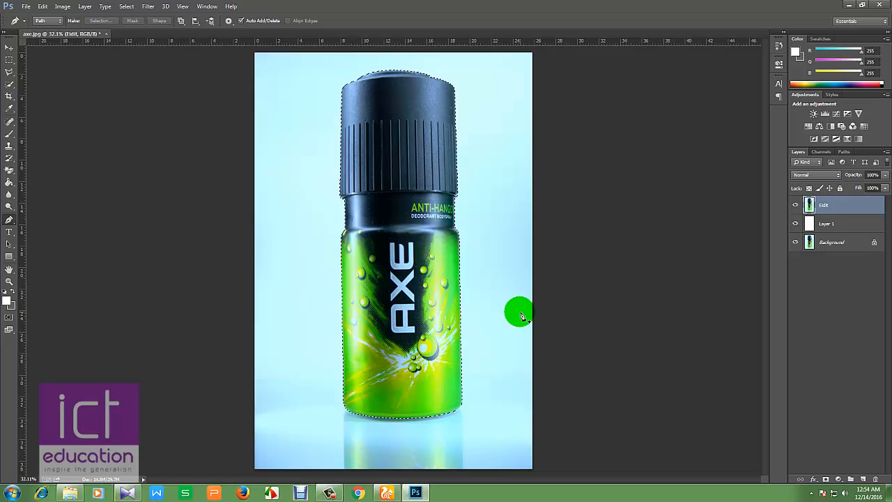
key(ctrl+shift+i)
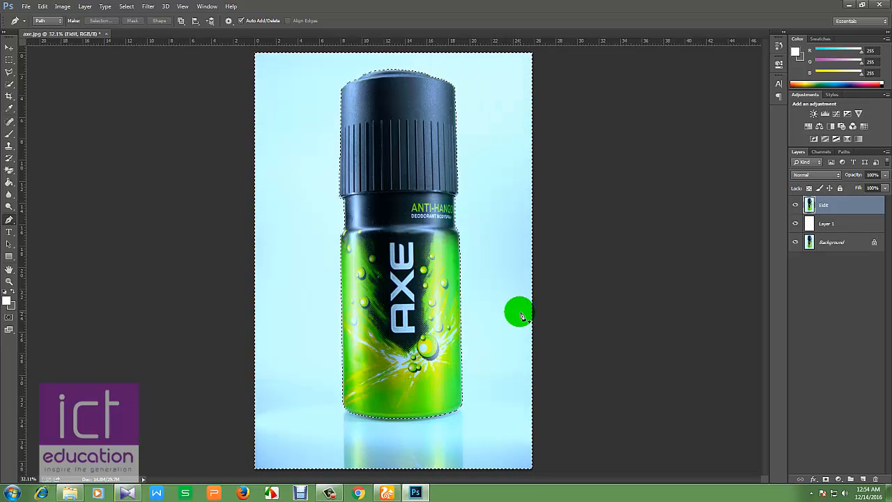
key(Delete)
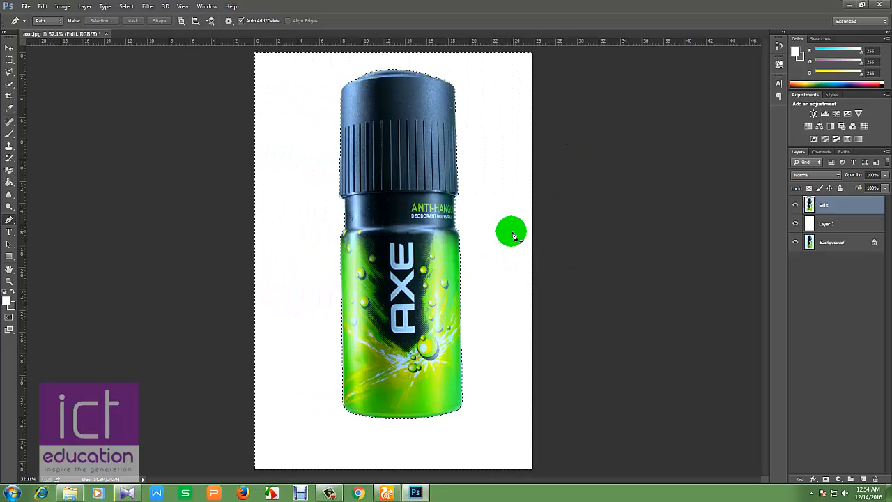
Deselect the backdrop selection and view the whole cut-out can at 25% zoom.
right_click(500, 167)
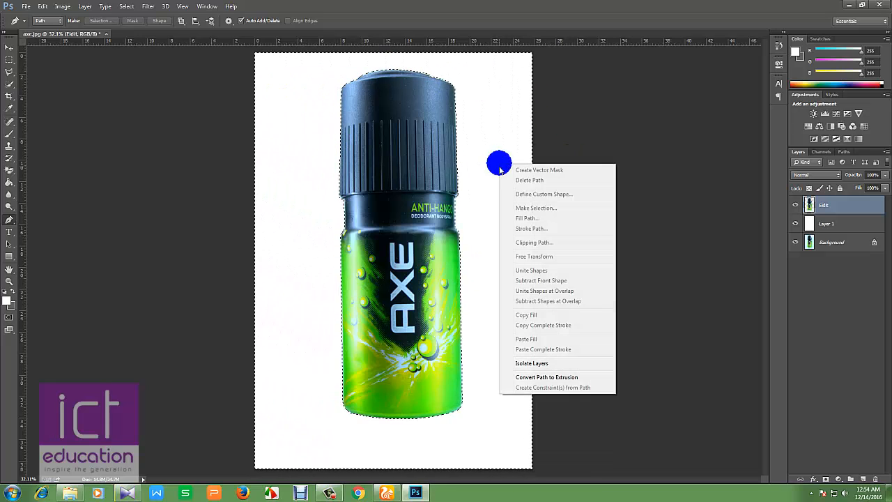
key(Escape)
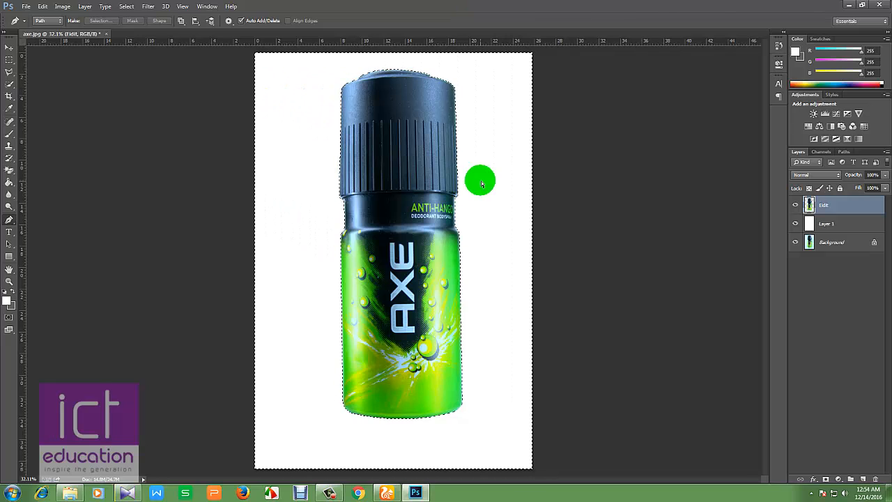
key(ctrl+d)
key(ctrl+minus)
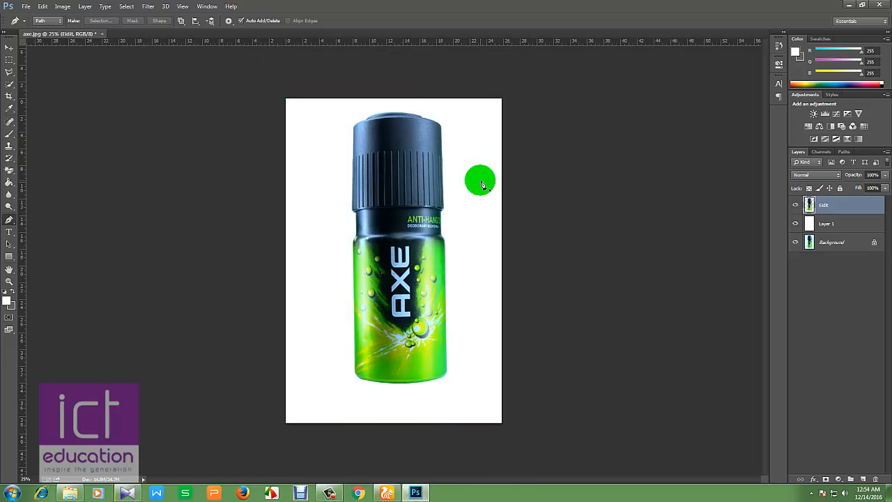